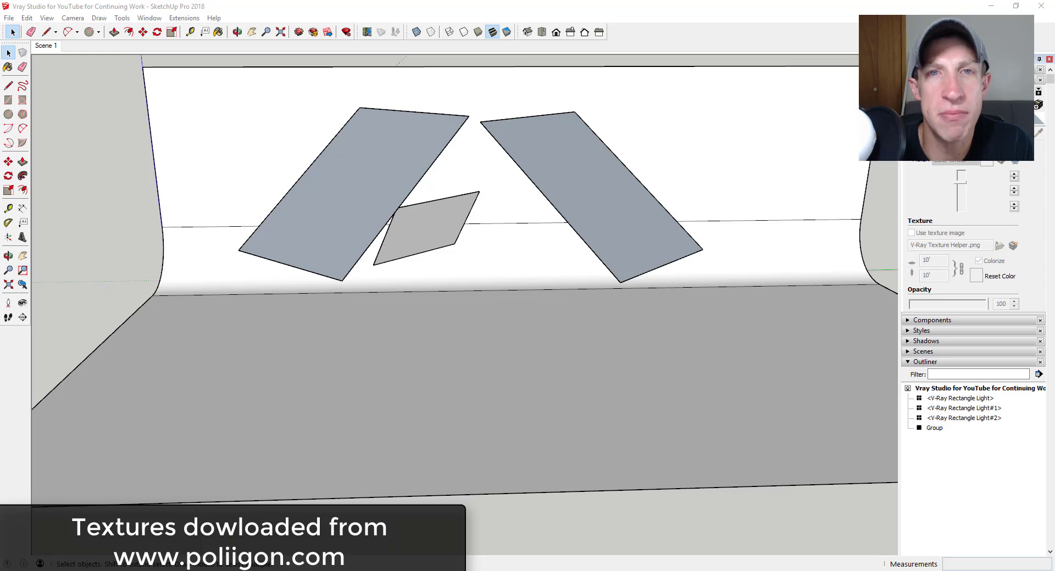
# Switch to the Poliigon website and view the free textures Smudges Large 001 and Tiles Rectangular Mirror Gray 001.
pyautogui.hotkey('alt', 'Tab')
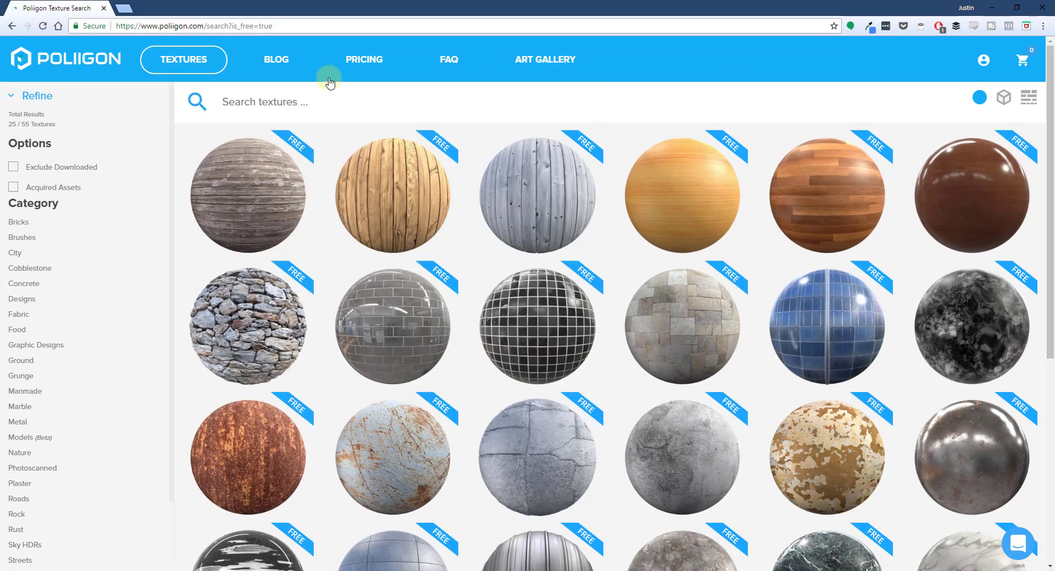
pyautogui.moveTo(200, 66)
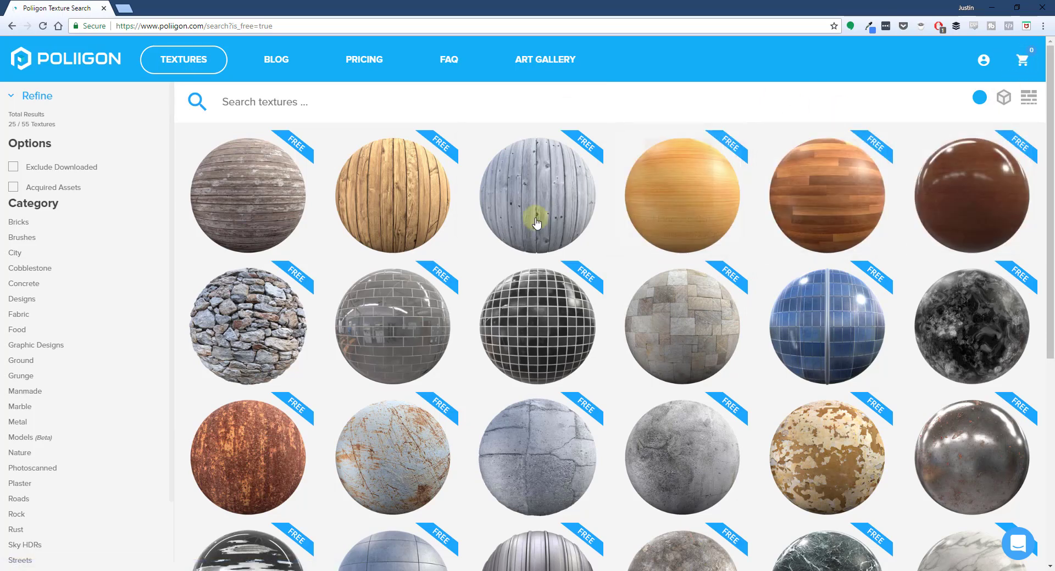
pyautogui.moveTo(544, 229)
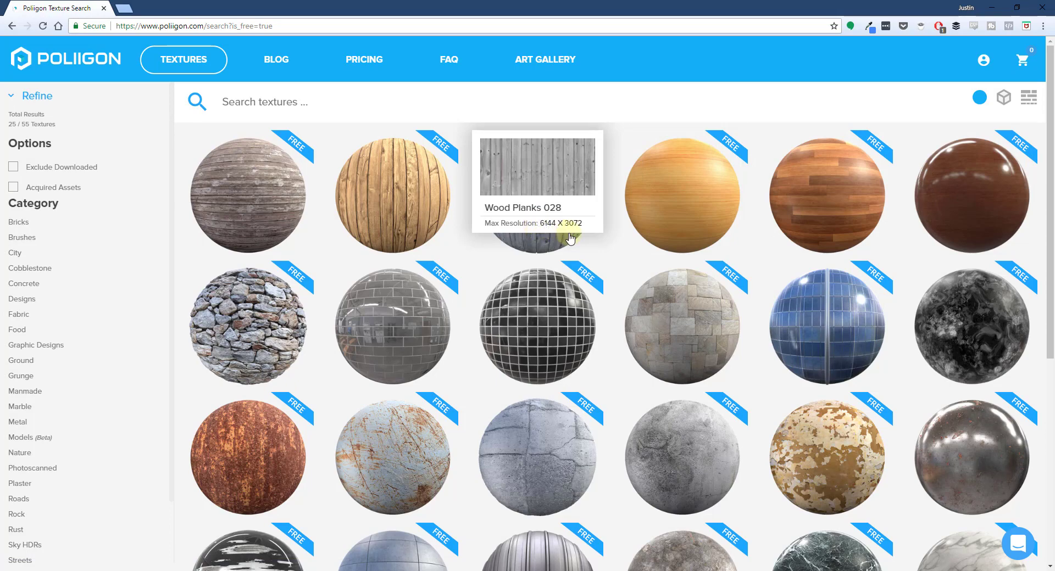
pyautogui.click(970, 305)
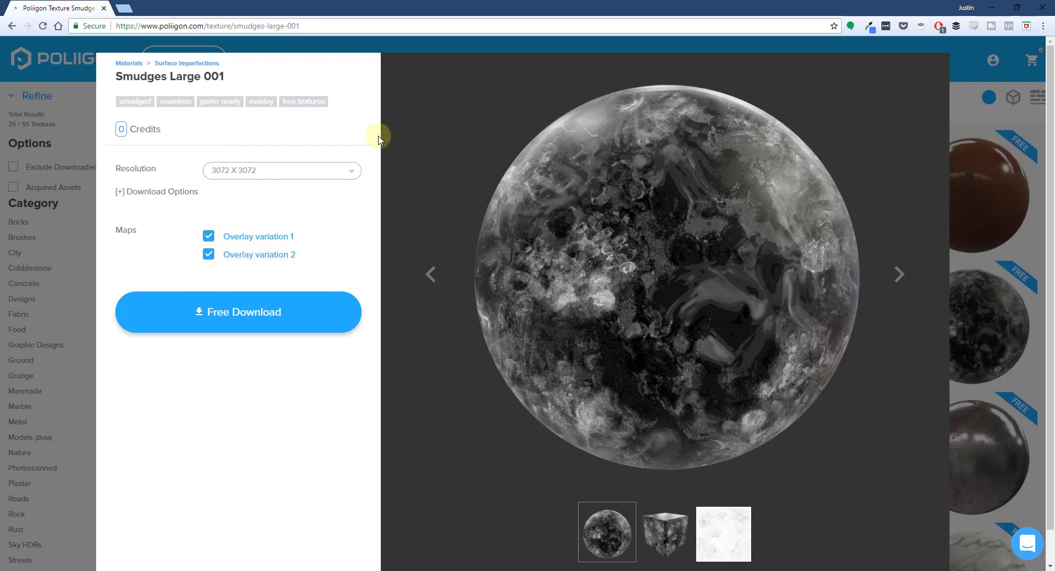
pyautogui.click(960, 70)
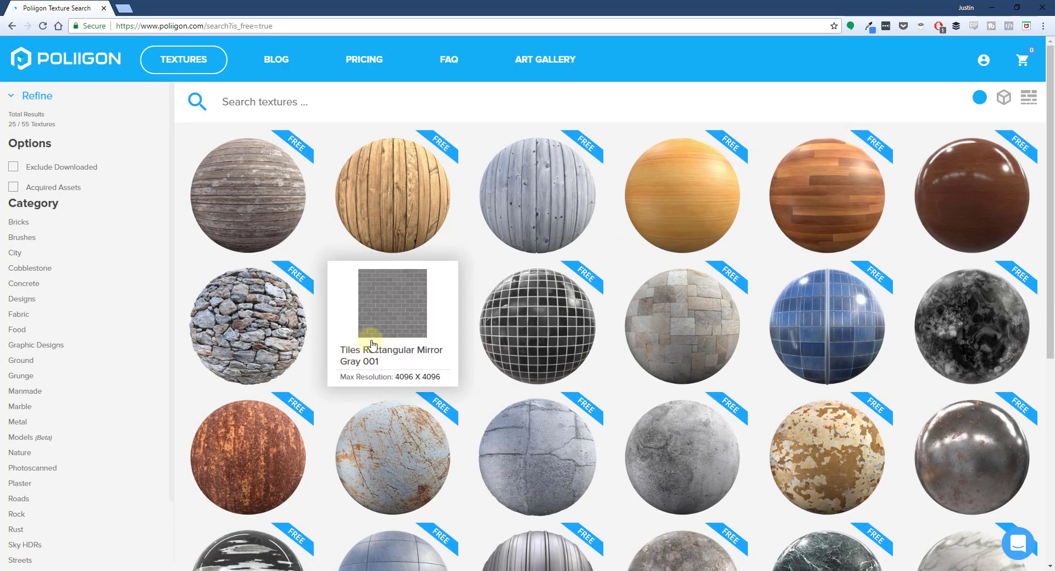
pyautogui.click(411, 330)
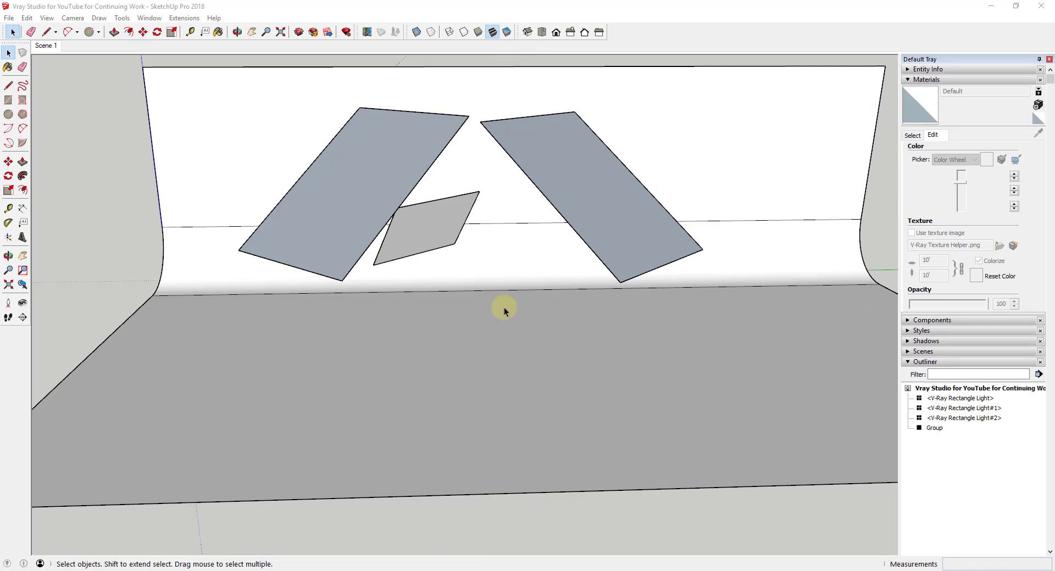
# Draw a rectangle on the studio floor in front of the rectangle lights.
pyautogui.click(448, 359)
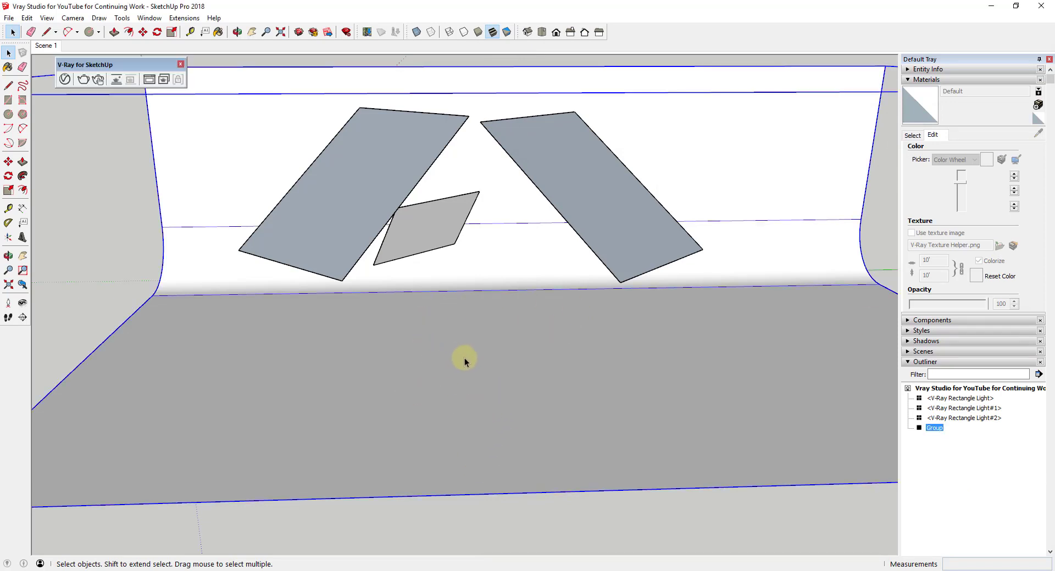
pyautogui.moveTo(483, 360); pyautogui.dragTo(477, 357, button='middle')
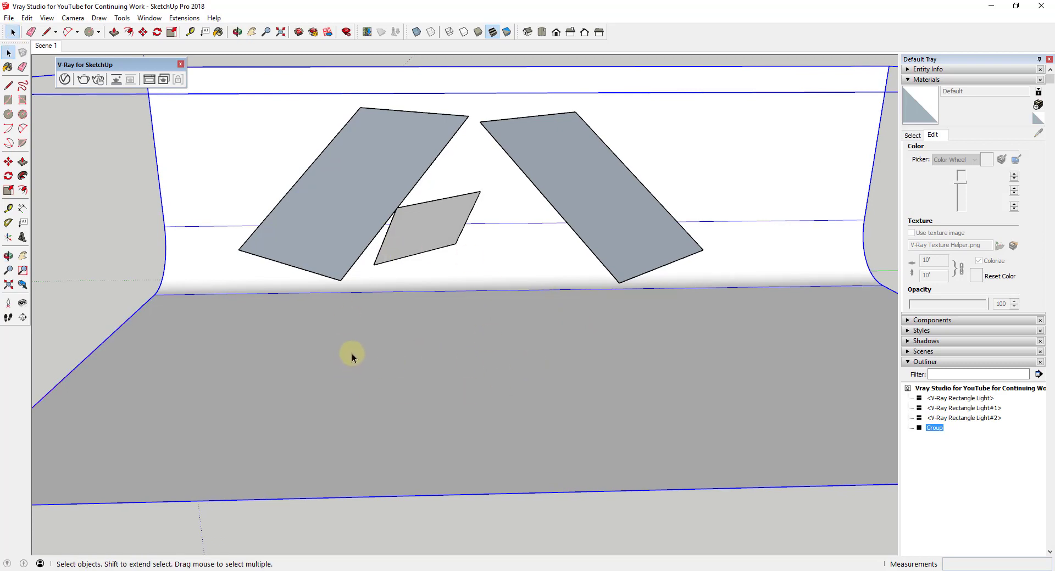
pyautogui.moveTo(349, 352); pyautogui.dragTo(352, 348, button='middle')
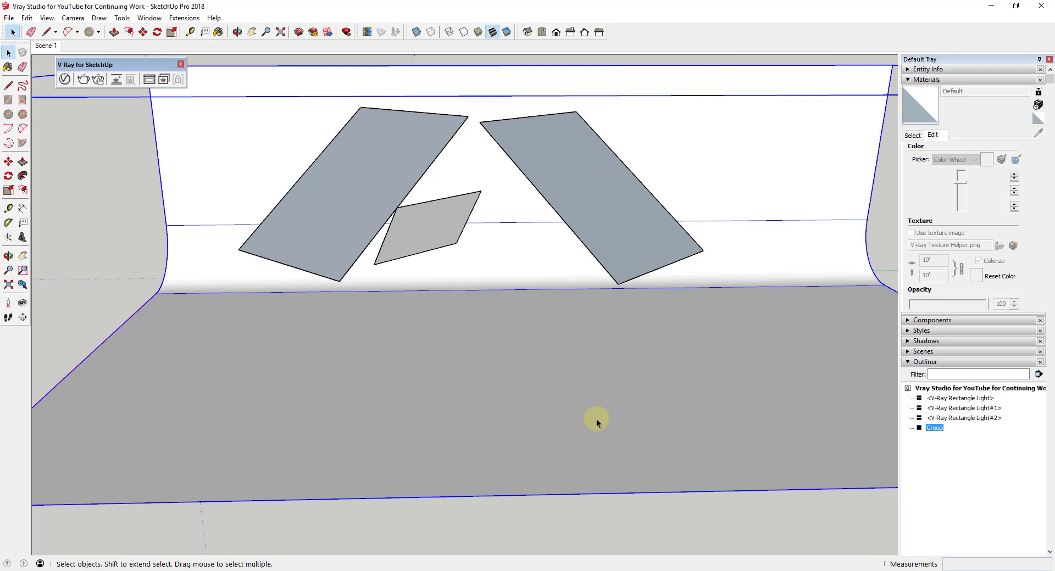
pyautogui.press('r')
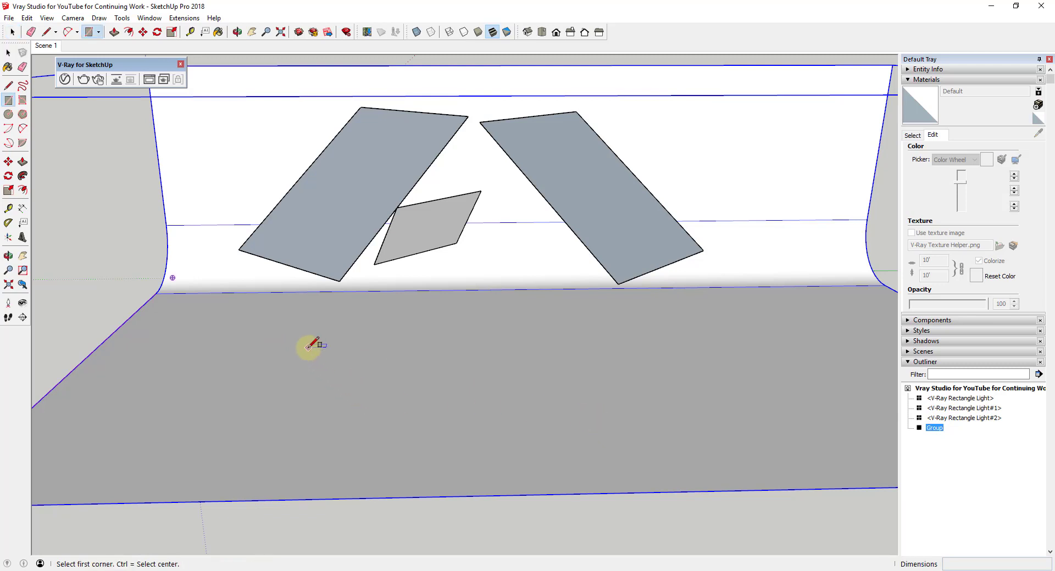
pyautogui.click(325, 350)
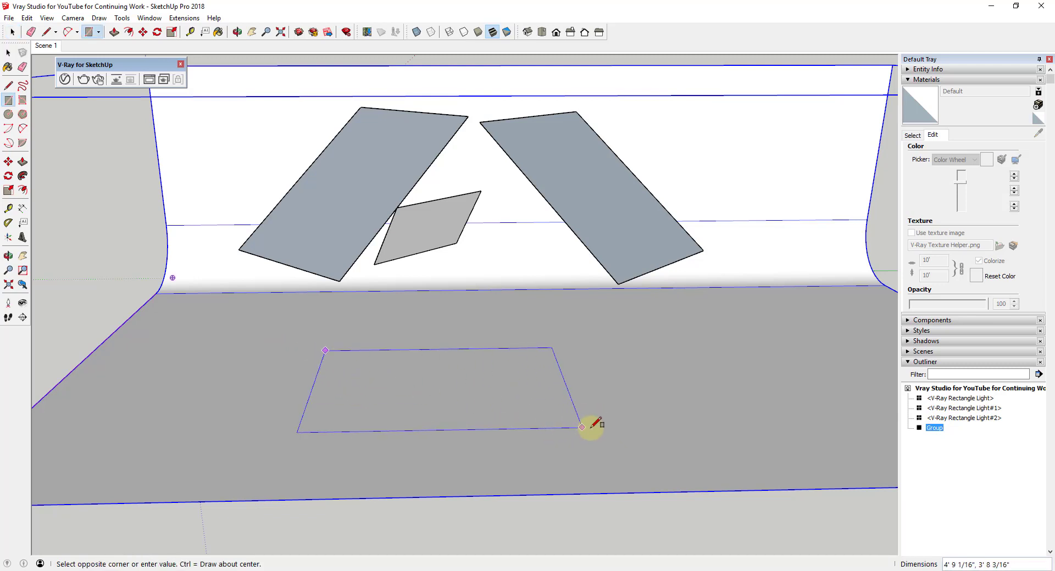
pyautogui.click(622, 426)
# Pull the floor rectangle up into a thin slab and make the whole slab a group.
pyautogui.press('p')
pyautogui.click(476, 414)
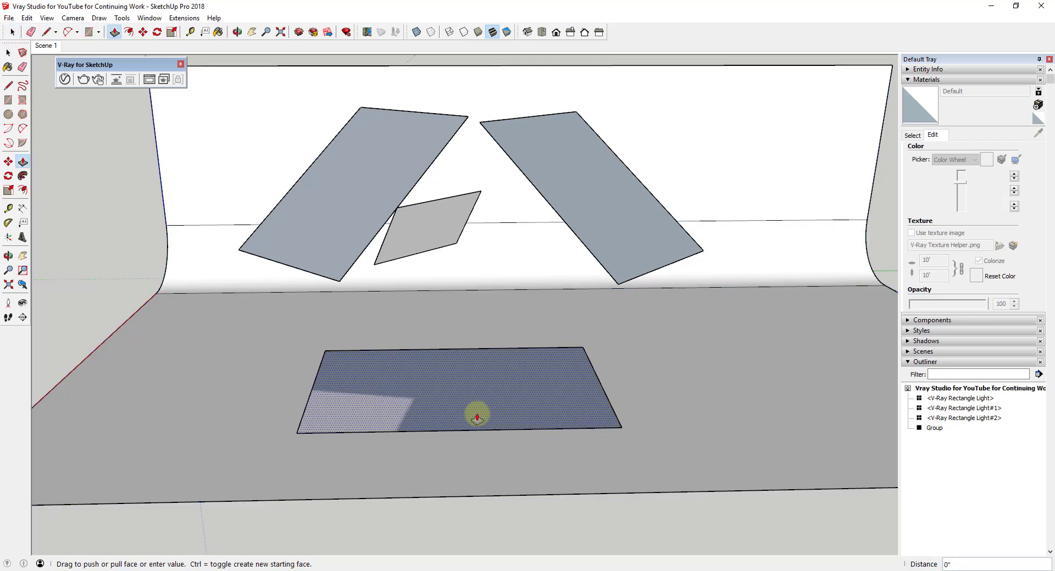
pyautogui.click(481, 405)
pyautogui.press('space')
pyautogui.tripleClick(478, 393)
pyautogui.rightClick(475, 389)
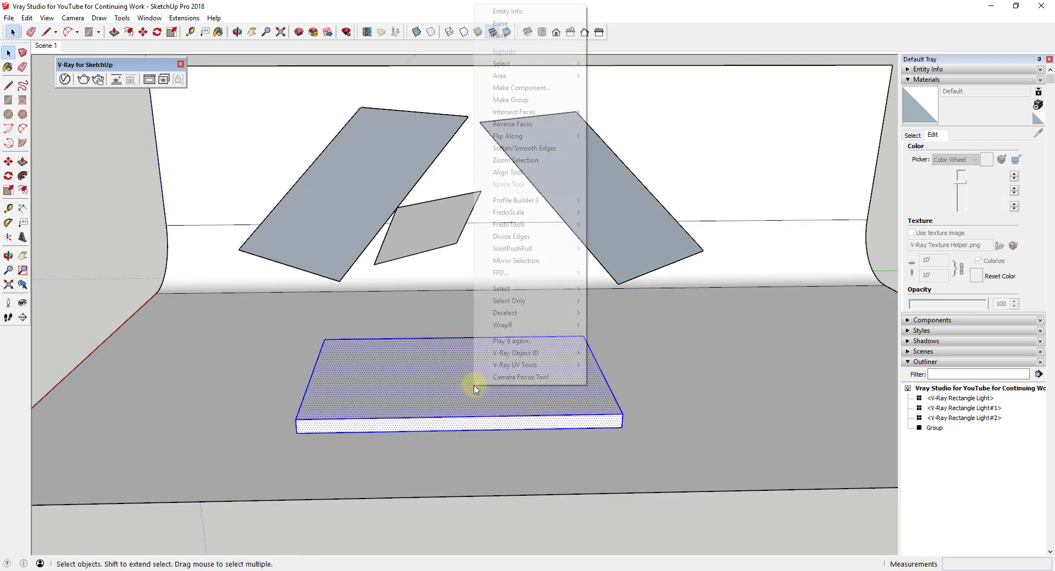
pyautogui.click(526, 101)
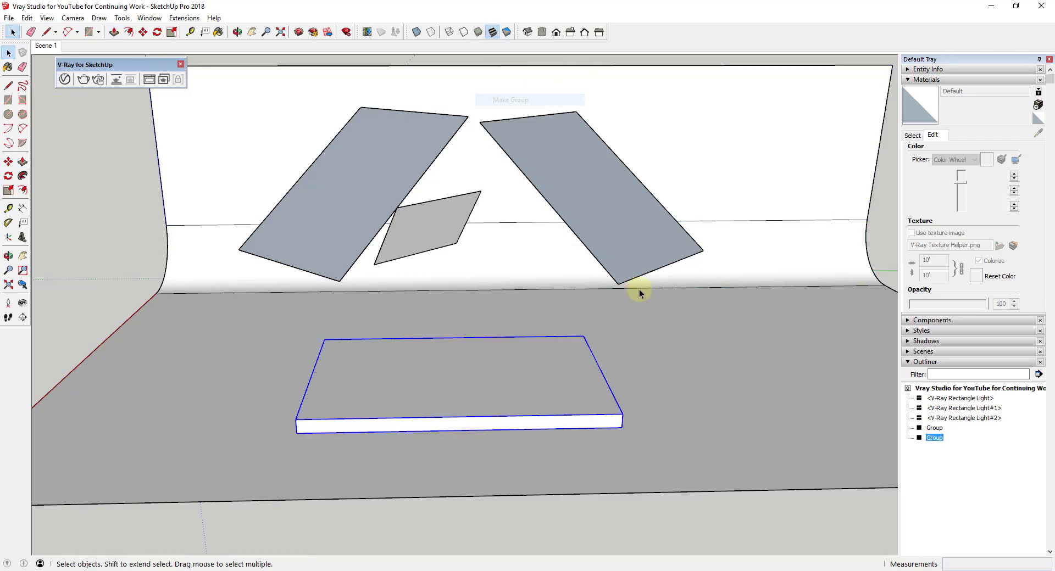
# Move the slab group by 6 inches.
pyautogui.moveTo(664, 344); pyautogui.dragTo(521, 359, button='middle')
pyautogui.moveTo(546, 278); pyautogui.dragTo(471, 365, button='middle')
pyautogui.press('m')
pyautogui.click(467, 371)
pyautogui.write('6')
pyautogui.press('Return')
pyautogui.moveTo(488, 355)
pyautogui.mouseDown(button='middle')
pyautogui.moveTo(541, 249)
pyautogui.moveTo(568, 275)
pyautogui.moveTo(529, 405)
pyautogui.moveTo(506, 348)
pyautogui.mouseUp(button='middle')
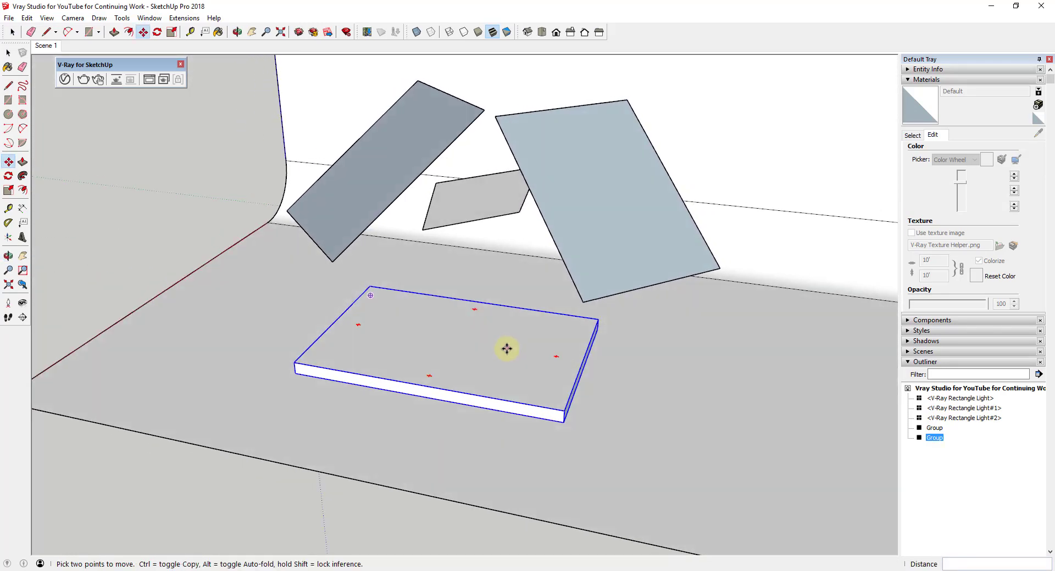
pyautogui.moveTo(420, 270); pyautogui.dragTo(455, 258, button='middle')
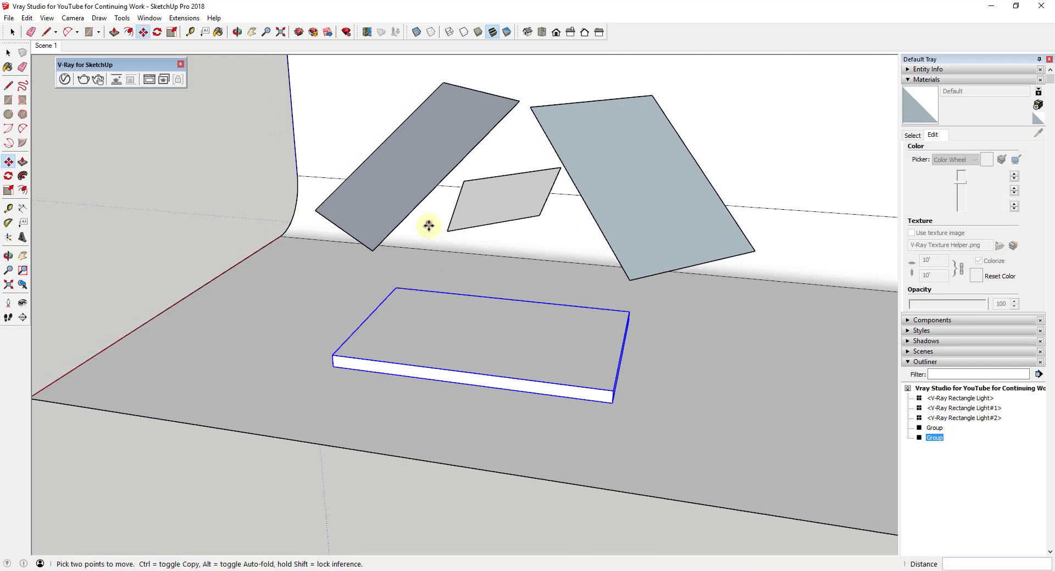
# Open the V-Ray Asset Editor and add a new Generic material.
pyautogui.click(64, 80)
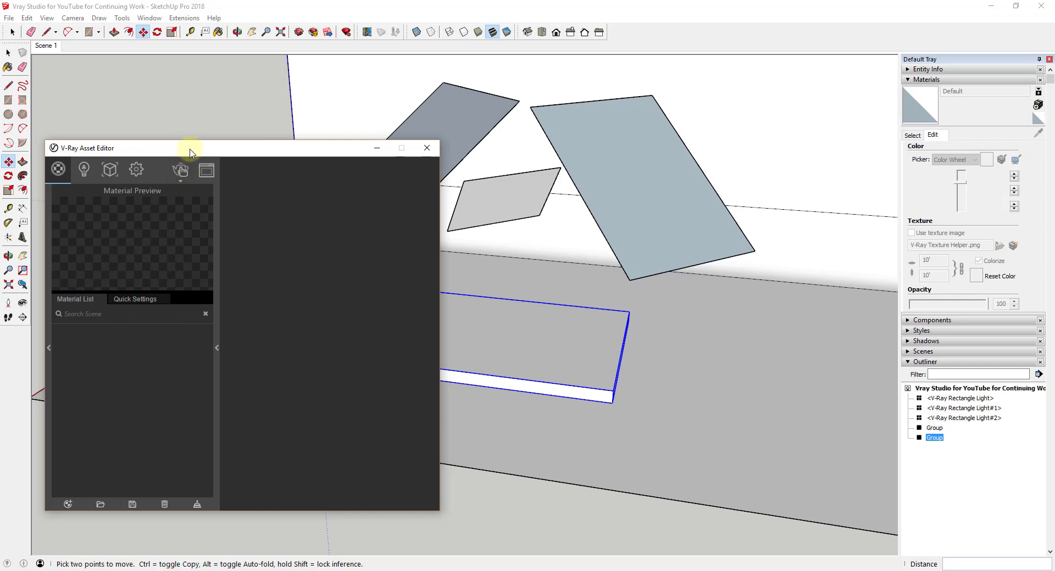
pyautogui.moveTo(191, 157); pyautogui.dragTo(198, 91)
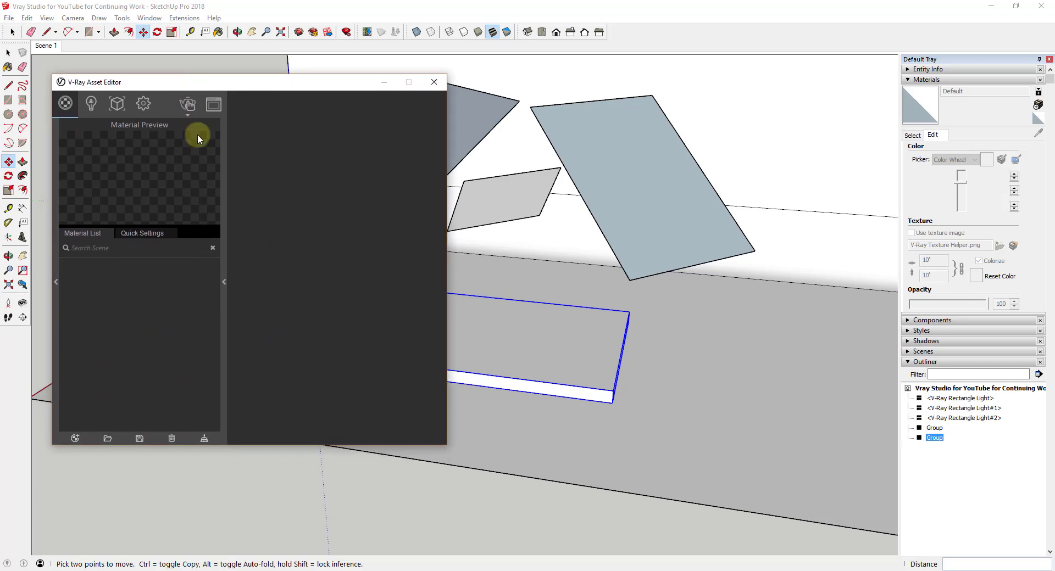
pyautogui.click(75, 439)
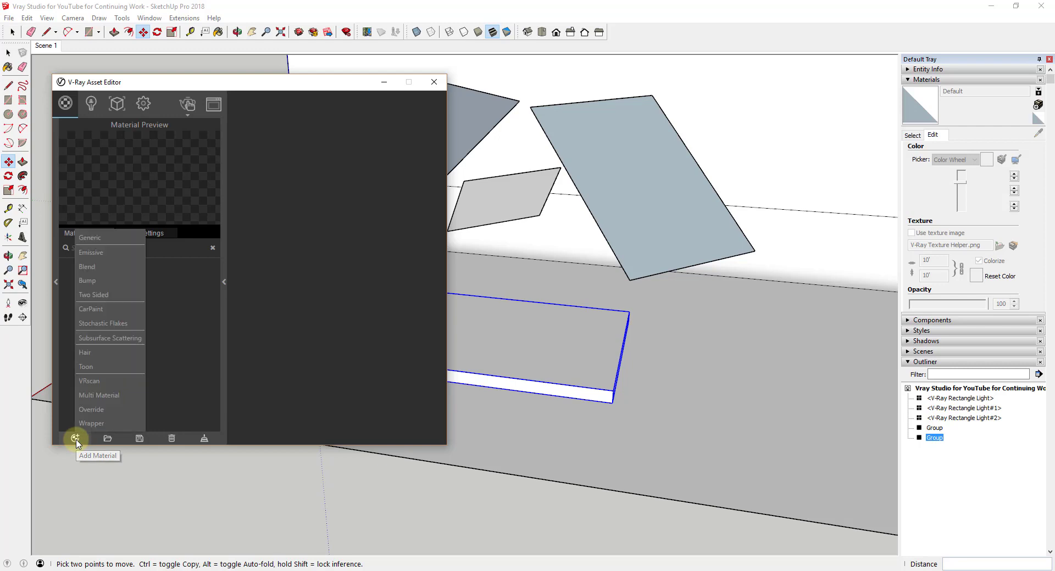
pyautogui.click(104, 239)
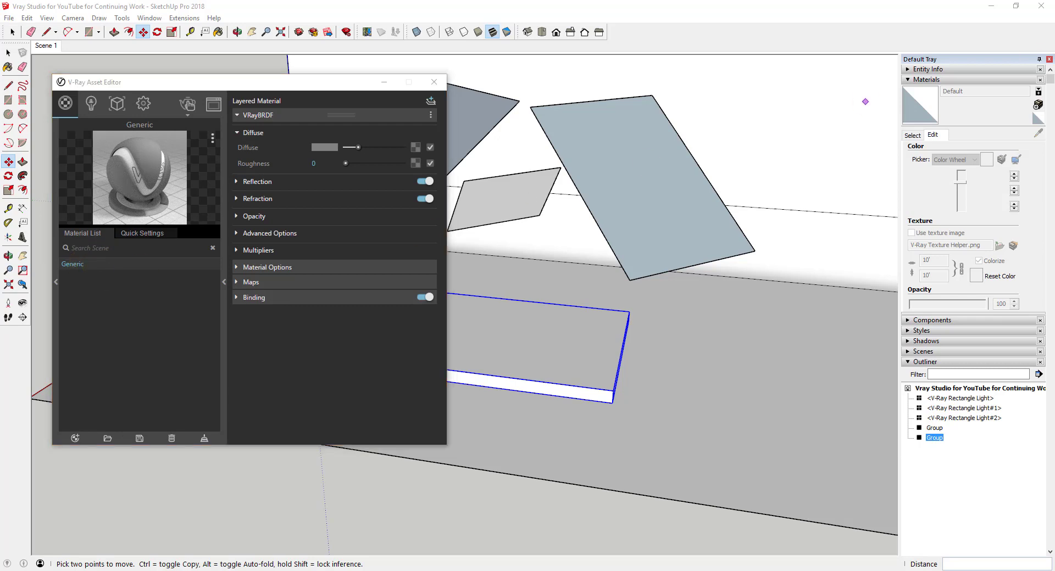
pyautogui.click(221, 371)
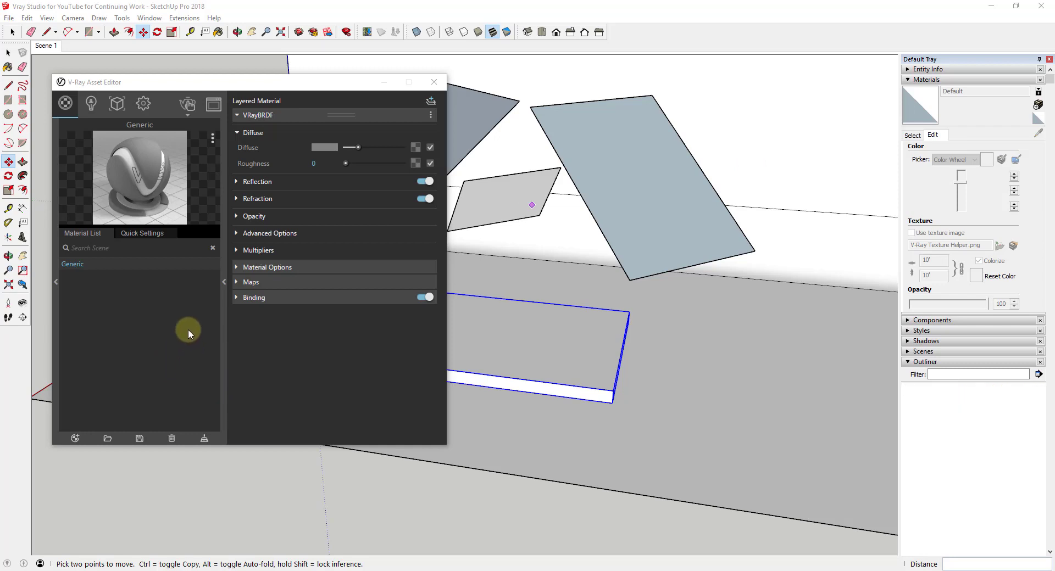
# Assign the TilesRectangularMirrorGray001_COL_3K image as a bitmap texture for the Generic material's Diffuse colour.
pyautogui.click(416, 148)
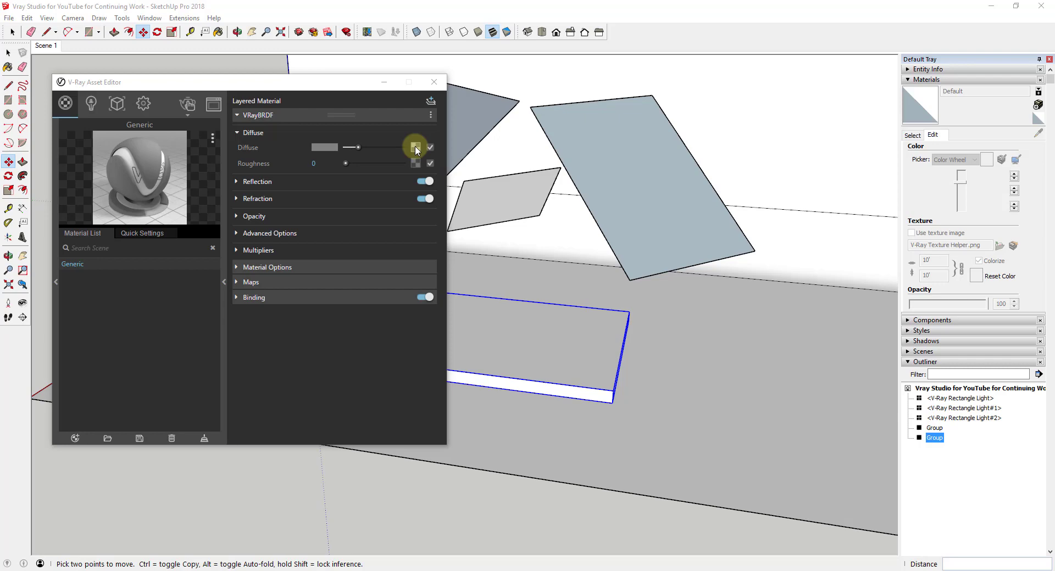
pyautogui.click(415, 147)
pyautogui.click(82, 121)
pyautogui.doubleClick(252, 170)
# Add bitmap textures to the Generic material's Reflection settings.
pyautogui.click(242, 252)
pyautogui.click(75, 122)
pyautogui.click(245, 307)
pyautogui.click(85, 124)
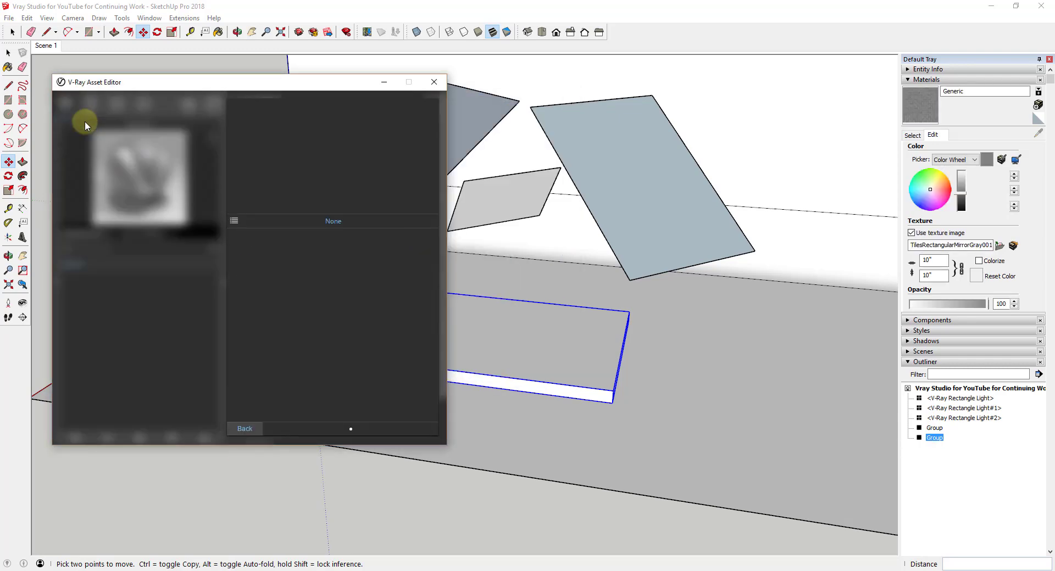
# Set Bump/Normal Mapping to Normal Map with the TilesRectangularMirrorGray001_NRM16_3K bitmap, using the Rendering Space (Linear) color space.
pyautogui.click(264, 425)
pyautogui.click(239, 408)
pyautogui.click(238, 387)
pyautogui.click(337, 394)
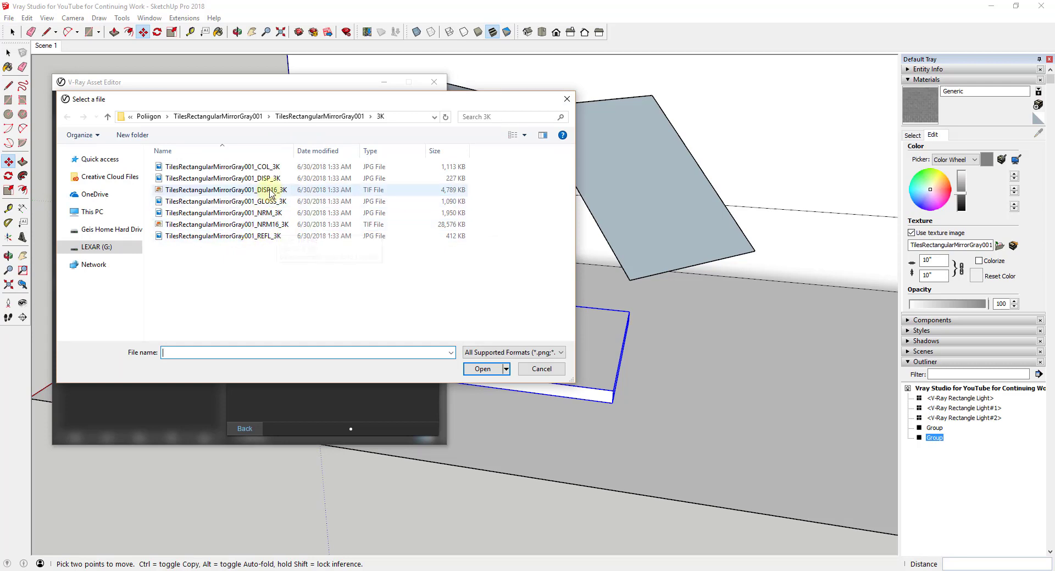
pyautogui.doubleClick(282, 226)
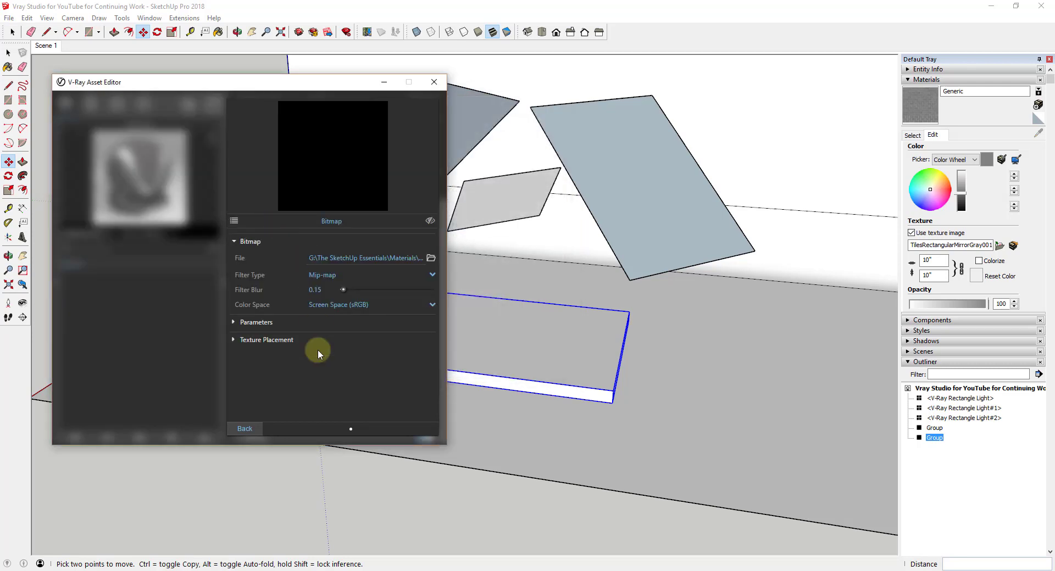
pyautogui.click(357, 303)
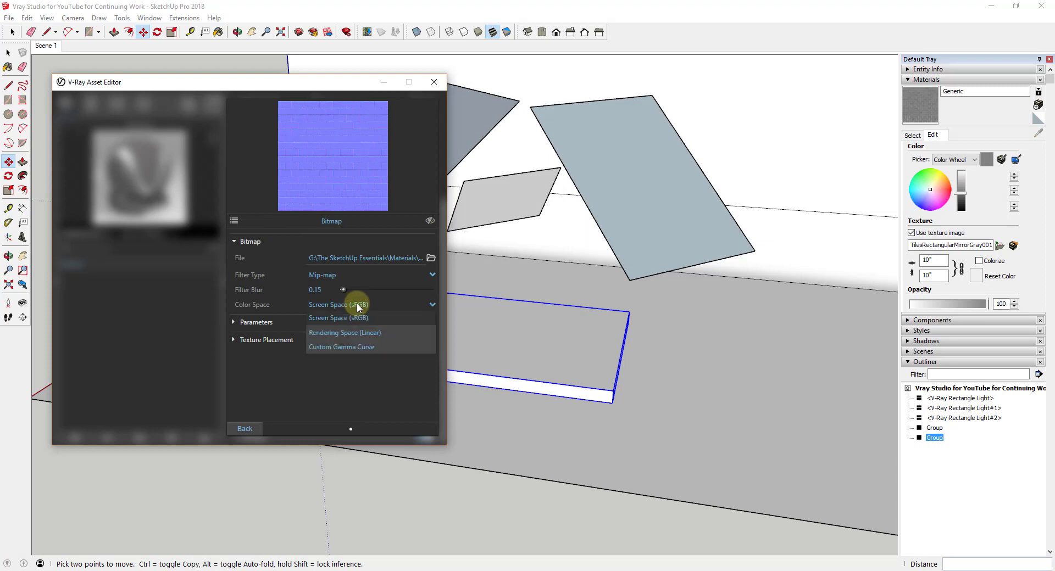
pyautogui.click(364, 334)
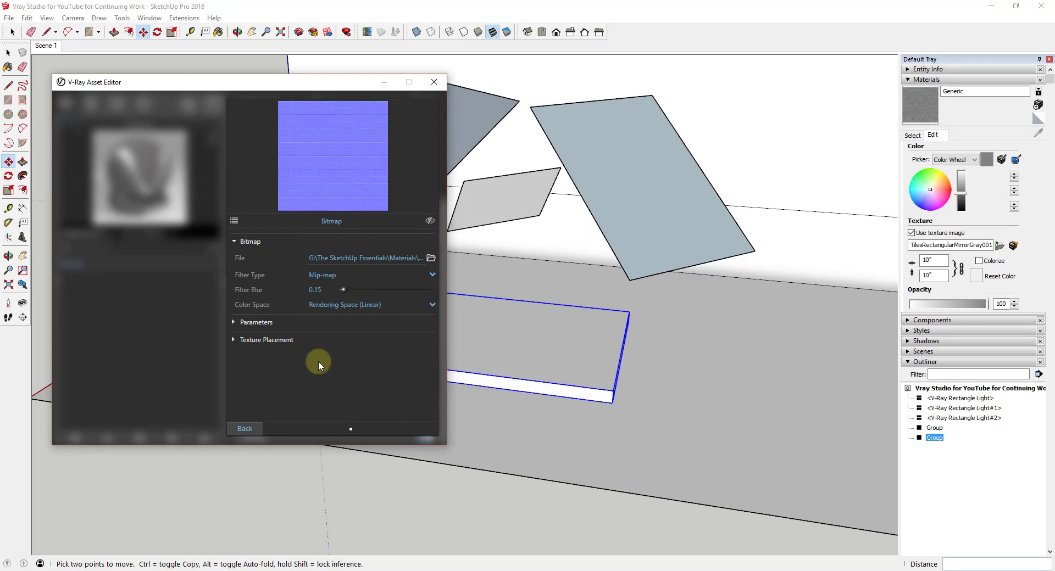
pyautogui.click(244, 428)
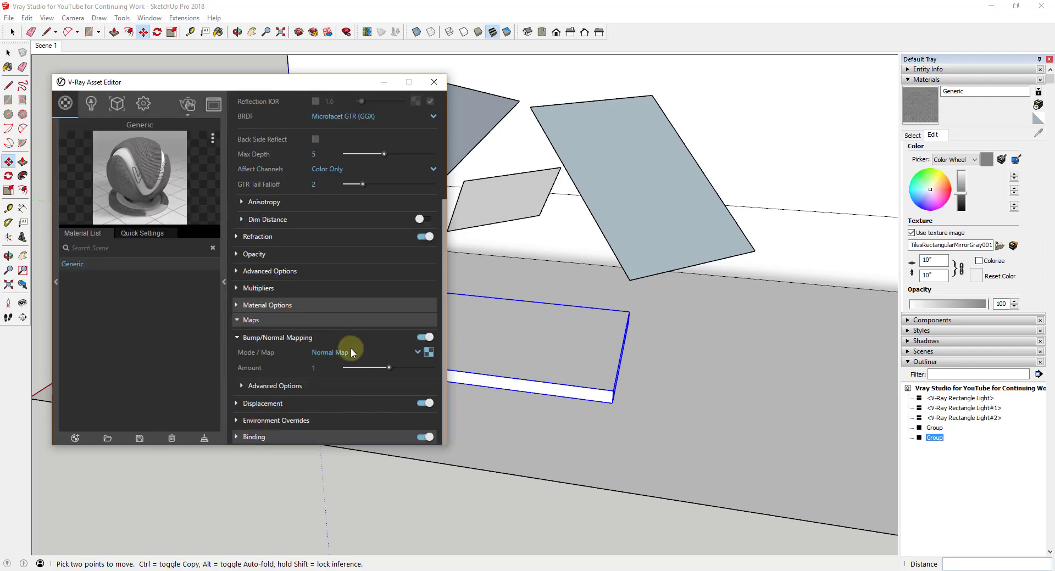
# Enable Displacement on the Generic material and load the TilesRectangularMirrorGray001_DISP16_3K bitmap as its map.
pyautogui.click(240, 403)
pyautogui.click(427, 290)
pyautogui.click(280, 274)
pyautogui.doubleClick(242, 190)
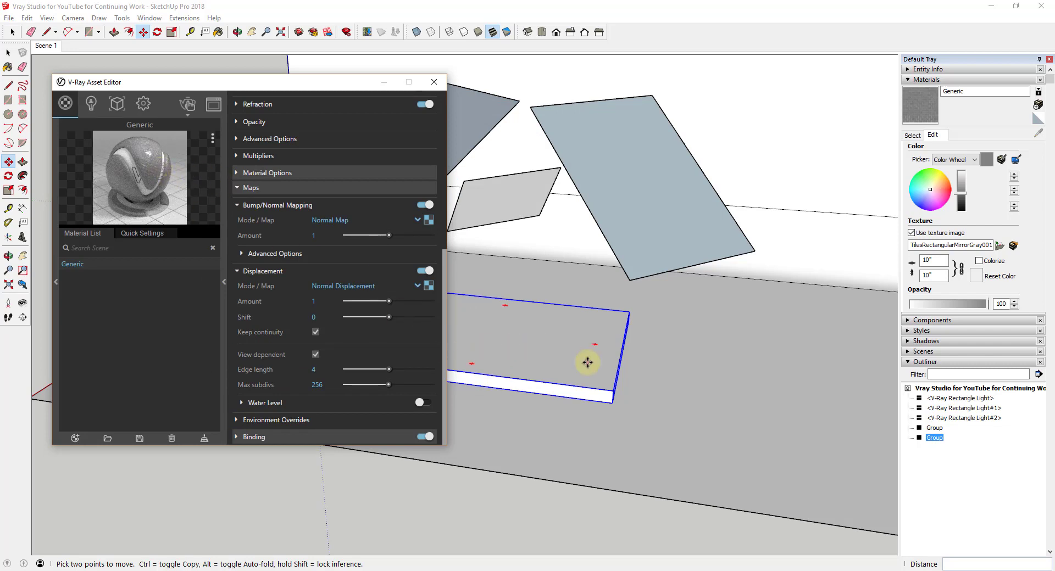
# Apply the Generic tile material to the selected slab group.
pyautogui.scroll(2, 587, 362)
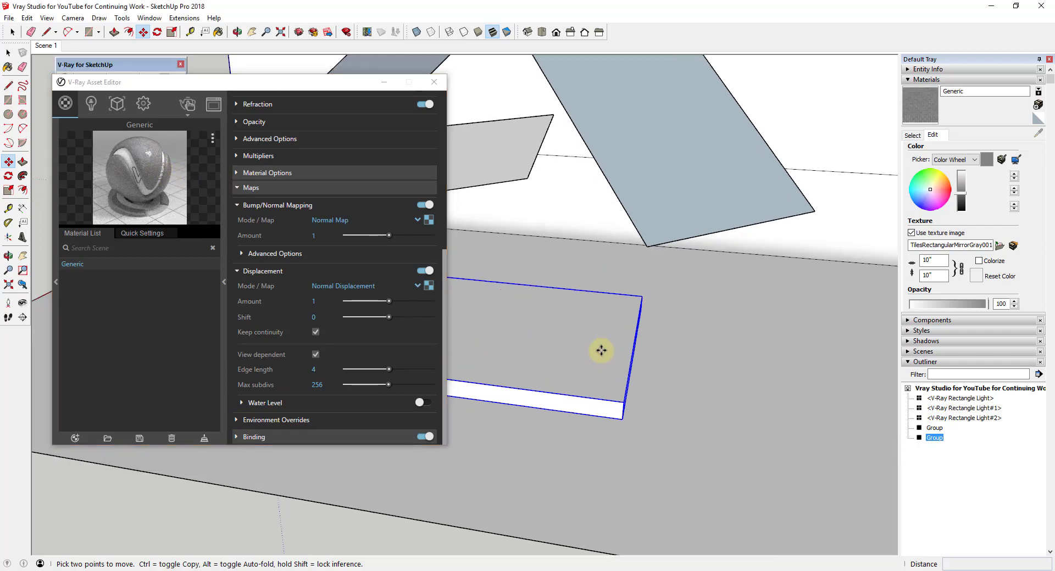
pyautogui.press('space')
pyautogui.moveTo(581, 343); pyautogui.dragTo(631, 321, button='middle')
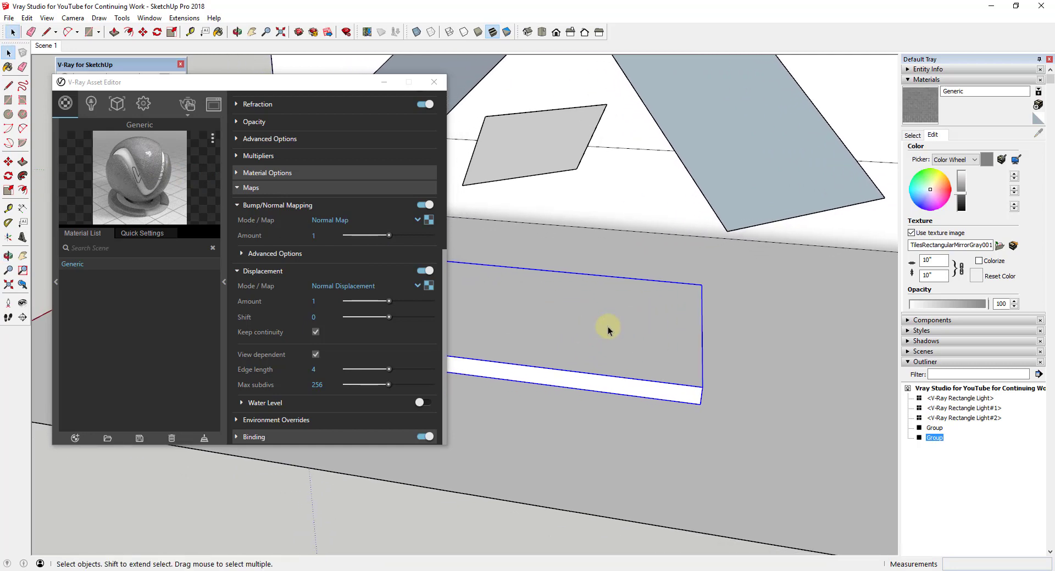
pyautogui.rightClick(152, 174)
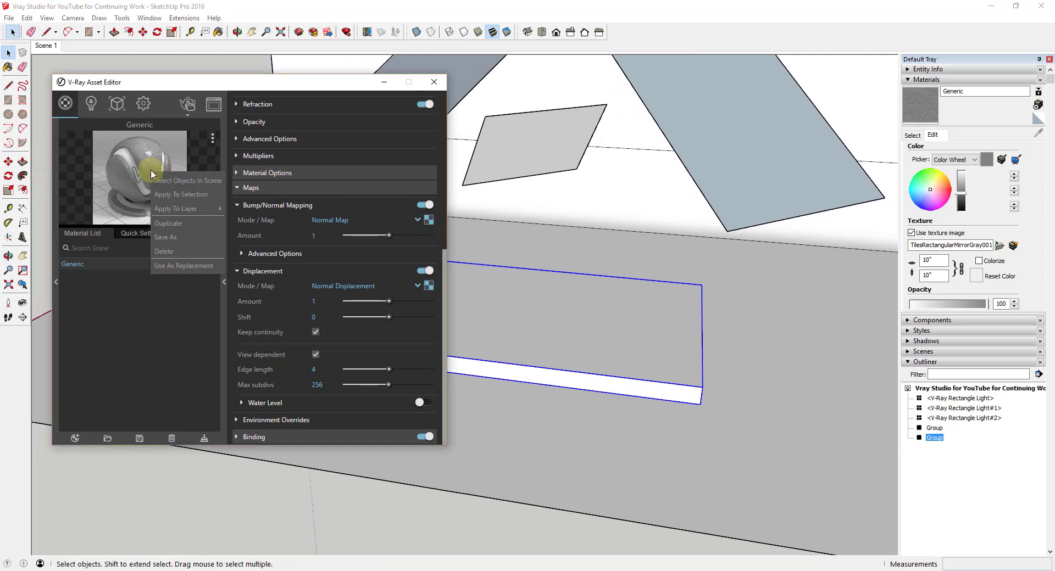
pyautogui.click(190, 195)
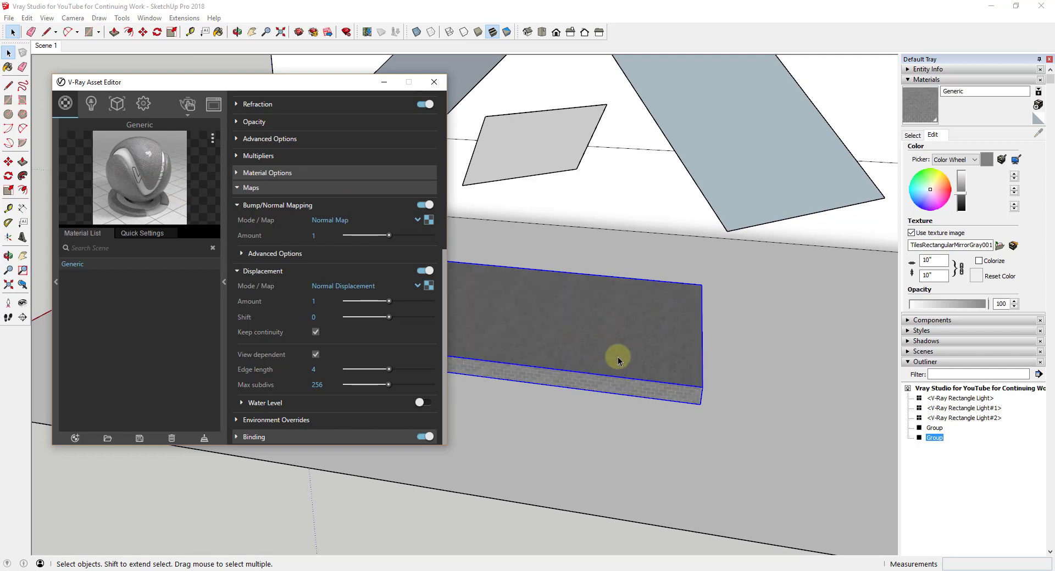
# Rename the Generic material to Poliigon Tiles.
pyautogui.rightClick(77, 268)
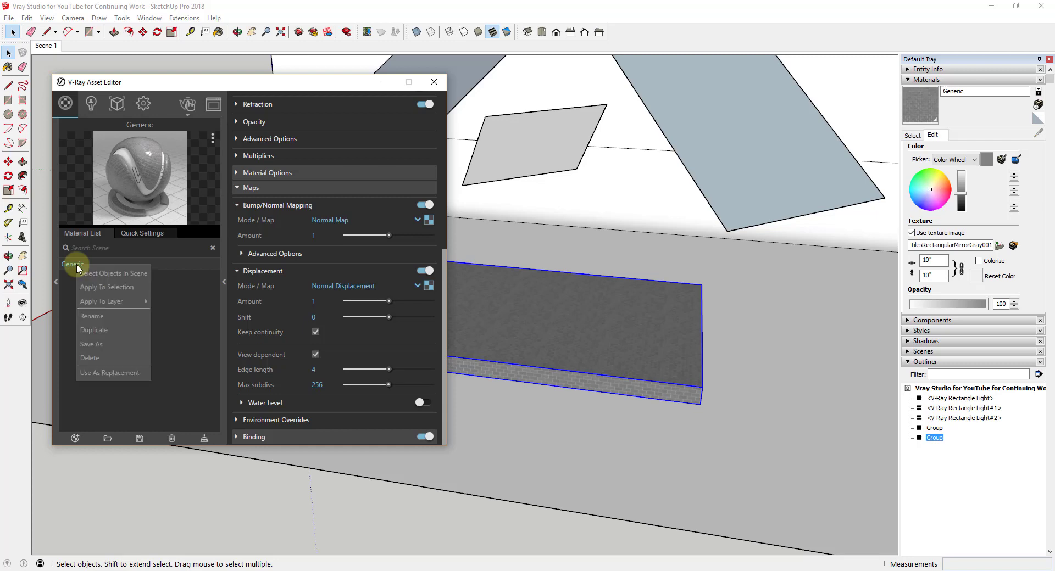
pyautogui.click(106, 317)
pyautogui.hotkey('ctrl', 'a')
pyautogui.write('Poliigon Tiles')
pyautogui.press('Return')
pyautogui.moveTo(527, 357); pyautogui.dragTo(678, 216, button='middle')
pyautogui.moveTo(603, 299); pyautogui.dragTo(578, 334, button='middle')
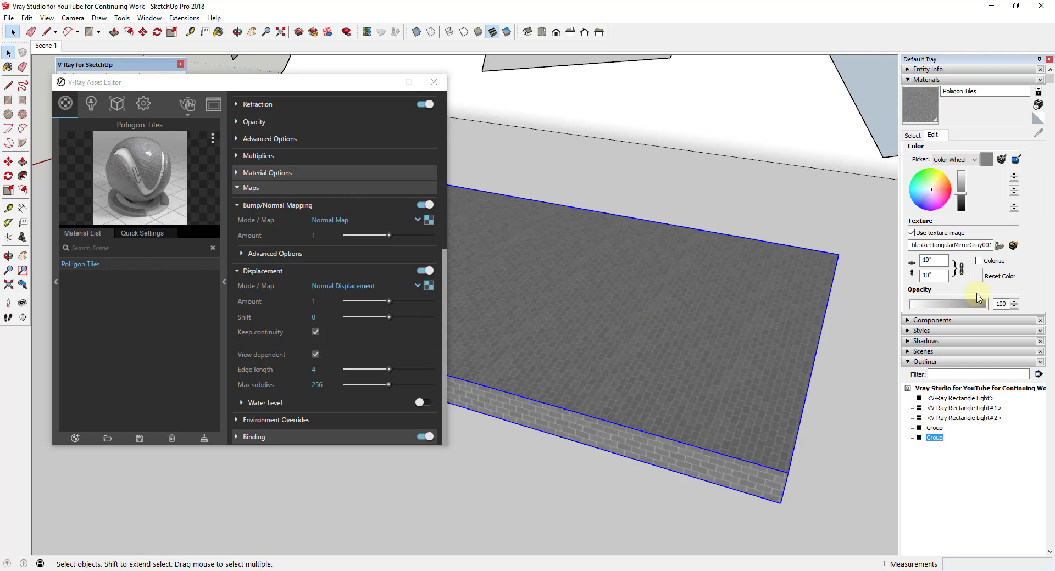
# Set the Poliigon Tiles texture width to 10' to enlarge the tiles on the slab.
pyautogui.doubleClick(932, 260)
pyautogui.write("10'")
pyautogui.press('Return')
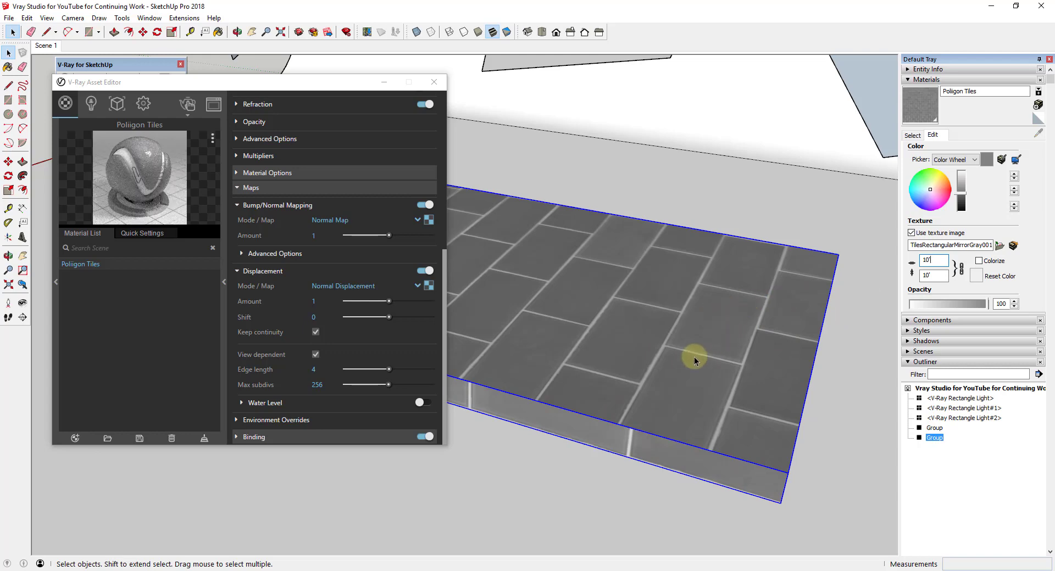
pyautogui.moveTo(693, 357); pyautogui.dragTo(601, 431, button='middle')
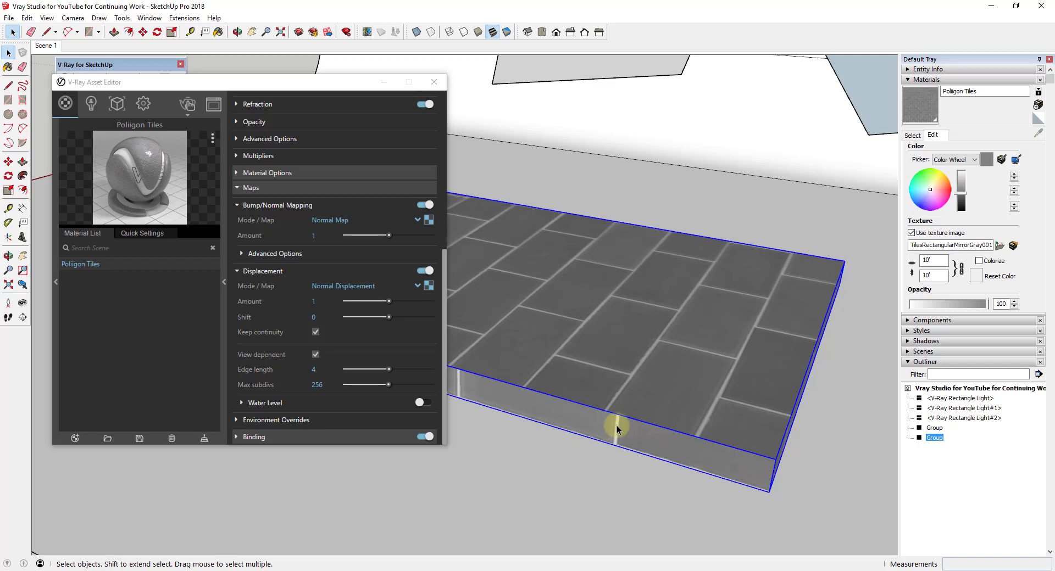
pyautogui.moveTo(670, 419); pyautogui.dragTo(763, 385, button='middle')
pyautogui.moveTo(777, 242); pyautogui.dragTo(706, 279, button='middle')
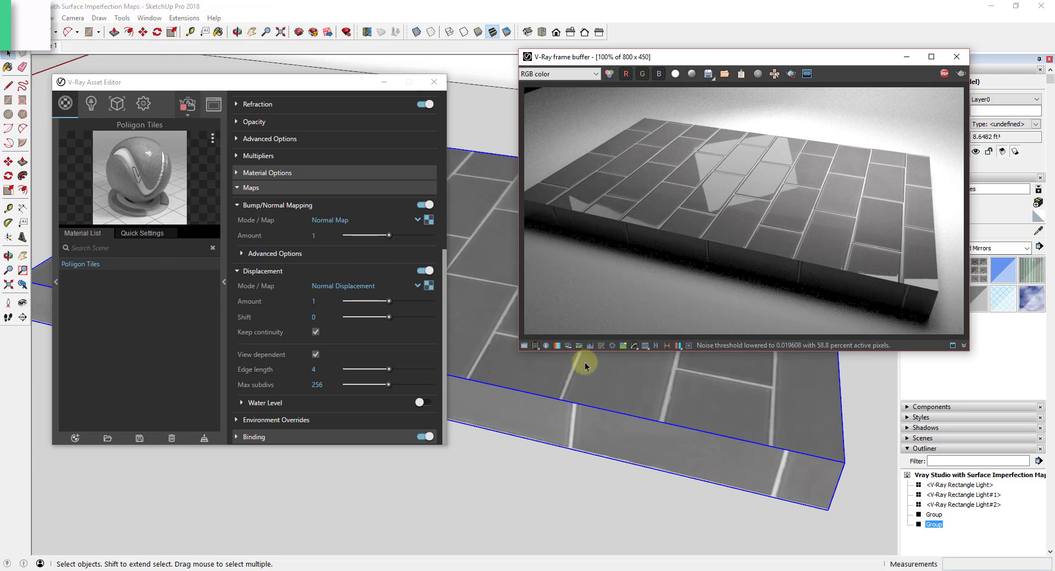
# Stop the interactive render of the tiled slab from a closer view and minimize the frame buffer.
pyautogui.scroll(2, 497, 271)
pyautogui.scroll(2, 497, 271)
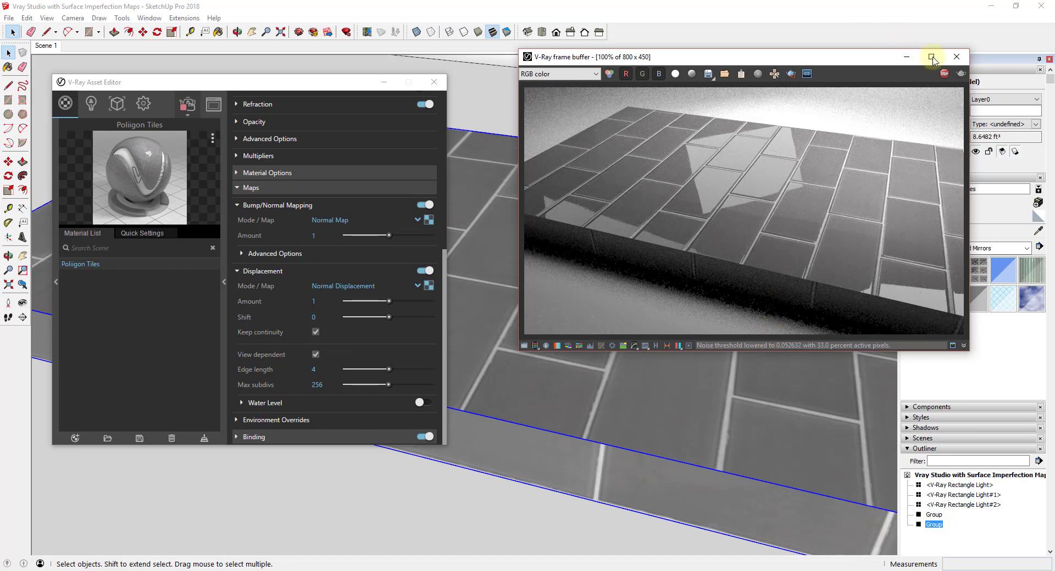
pyautogui.click(943, 75)
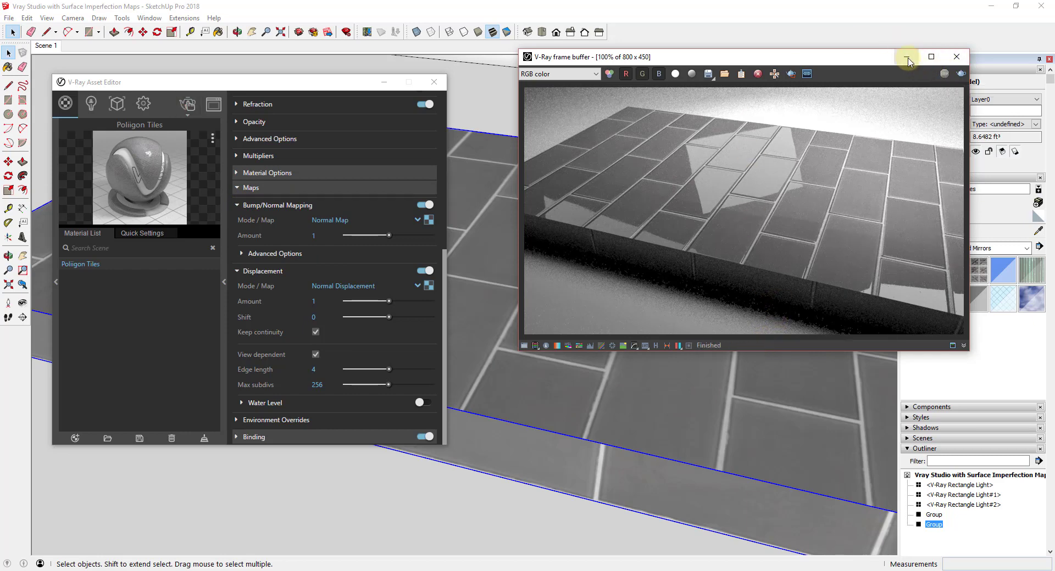
pyautogui.click(907, 57)
pyautogui.click(139, 290)
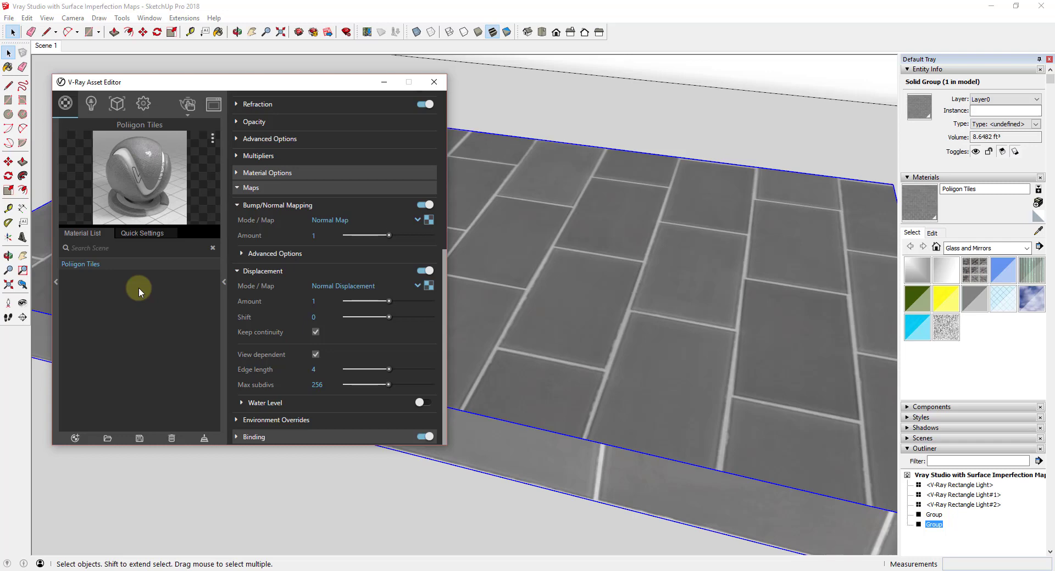
# Create a new Generic material with a pure white diffuse color and apply it to the selected slab group.
pyautogui.click(75, 438)
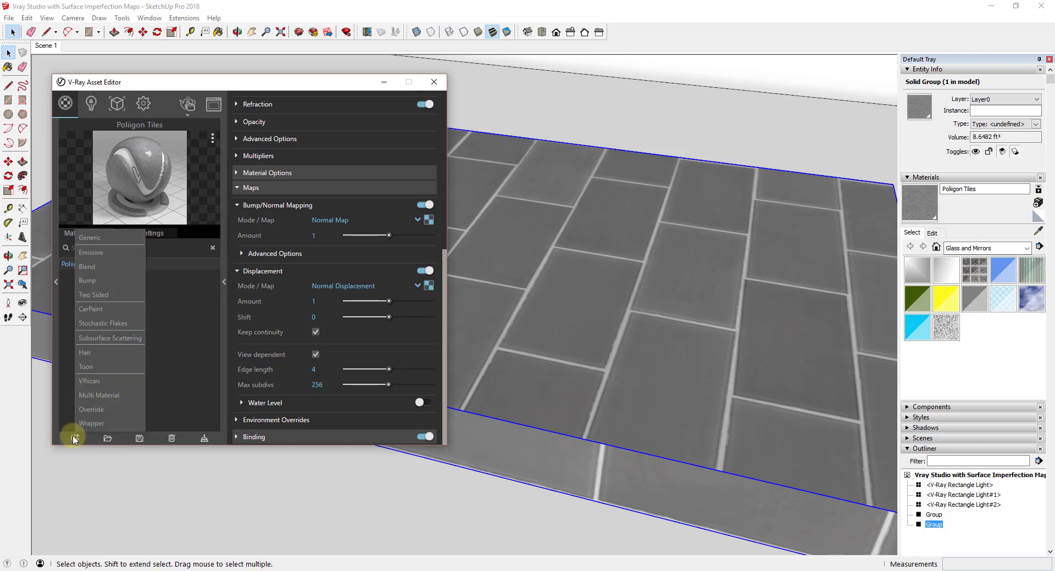
pyautogui.click(104, 237)
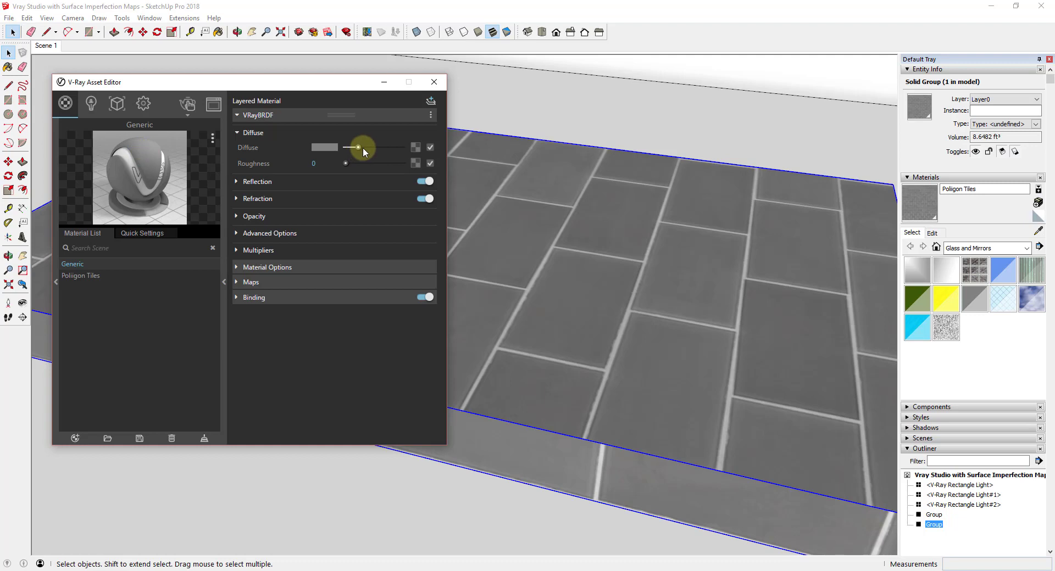
pyautogui.moveTo(362, 147); pyautogui.dragTo(451, 147)
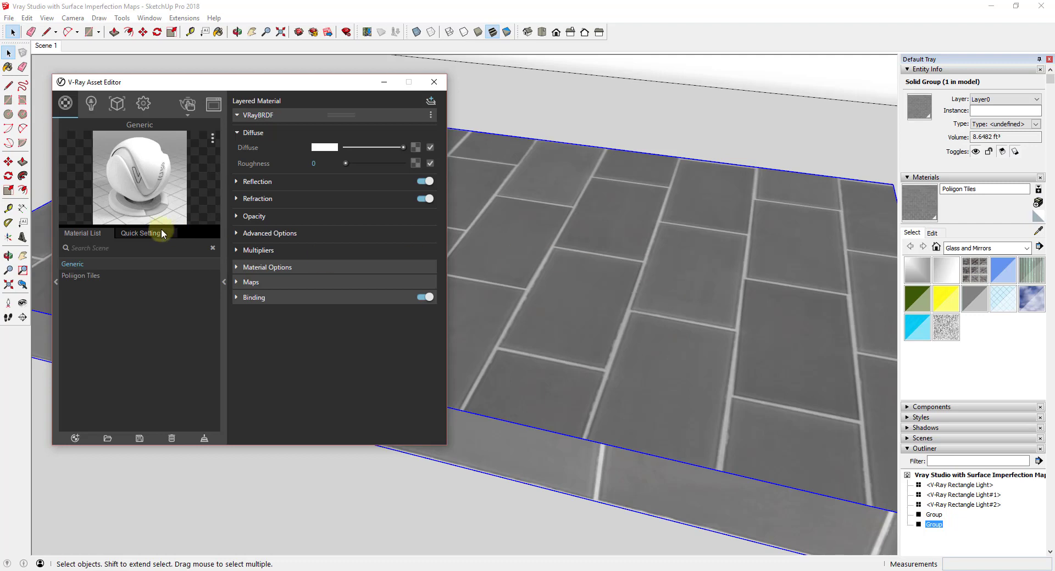
pyautogui.rightClick(83, 265)
pyautogui.click(84, 288)
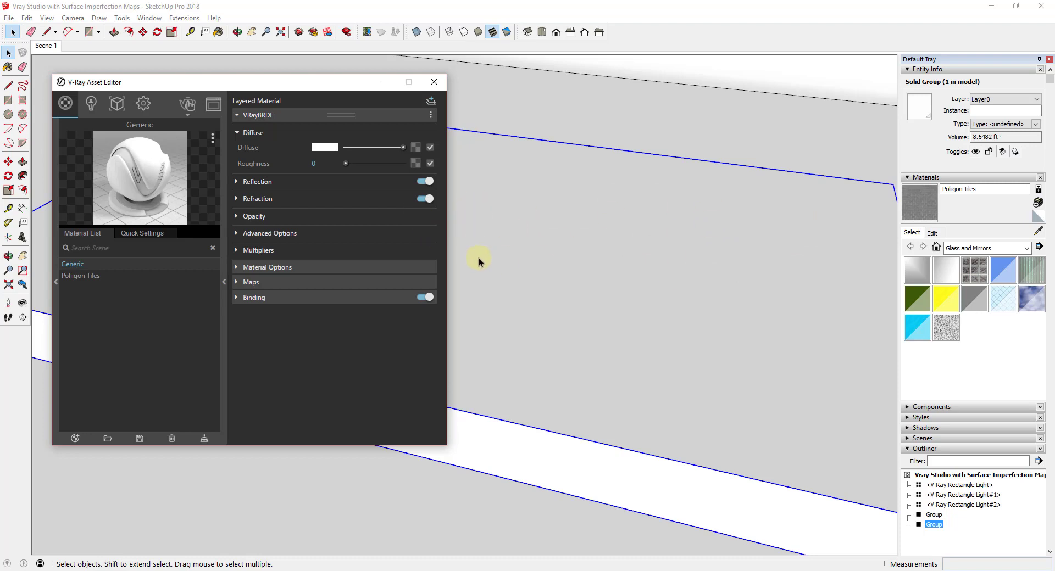
# Add a Color Correction texture to the Generic material's opacity, using the SmudgesLarge001_OVERLAY_VAR1_3K bitmap as its input.
pyautogui.click(237, 216)
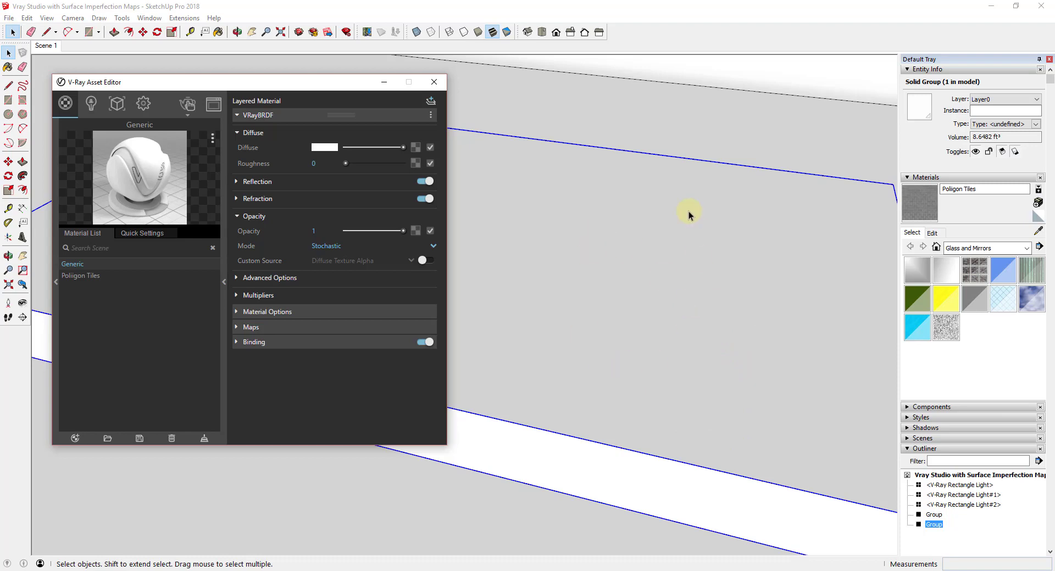
pyautogui.click(415, 231)
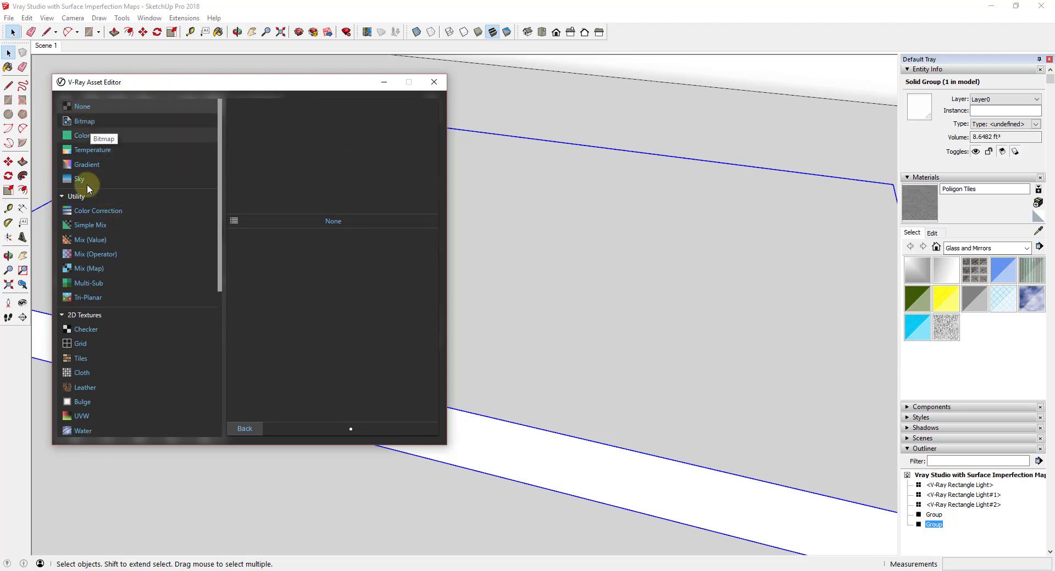
pyautogui.click(100, 211)
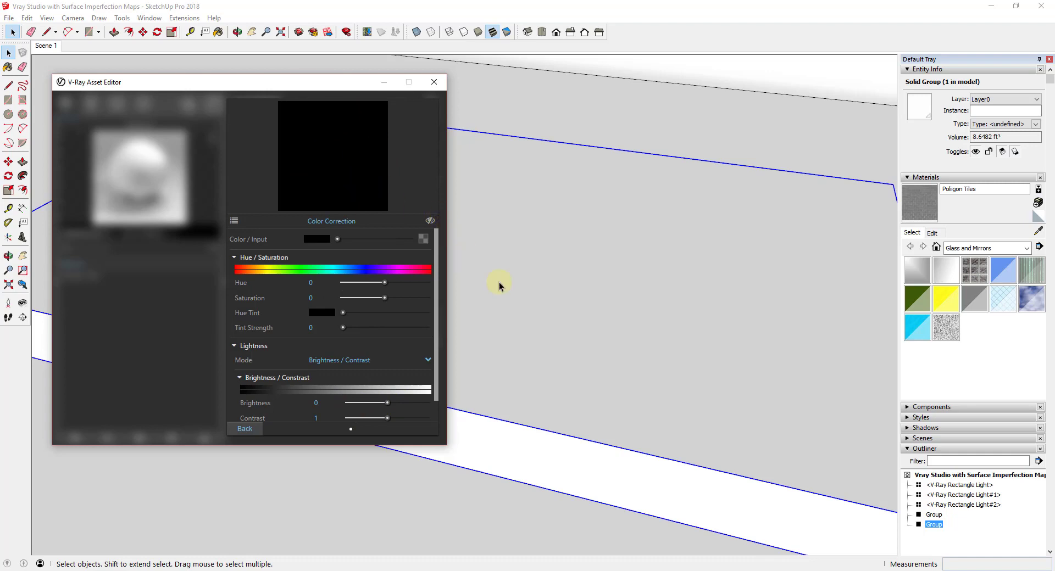
pyautogui.click(423, 239)
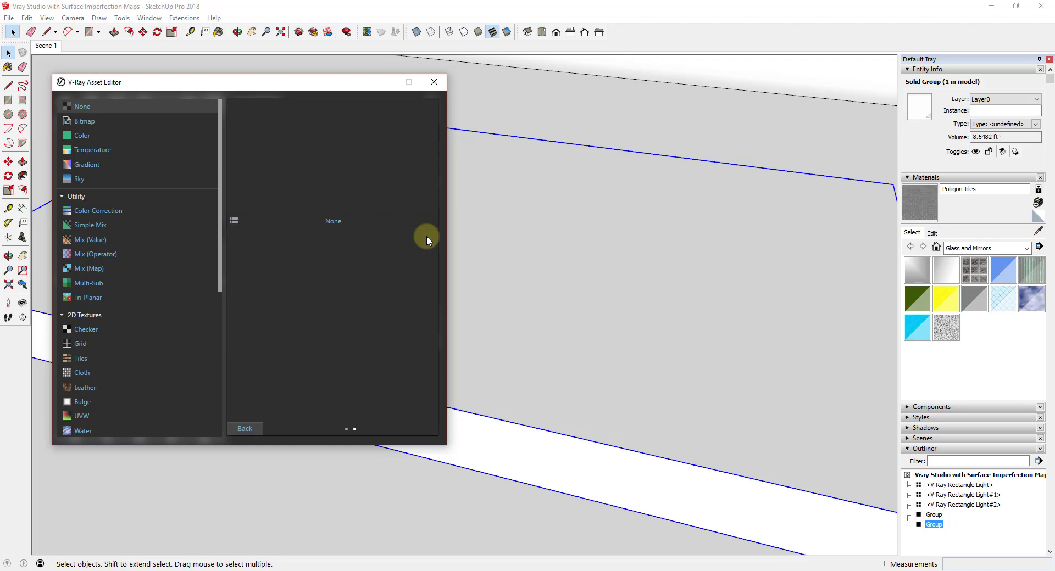
pyautogui.click(85, 122)
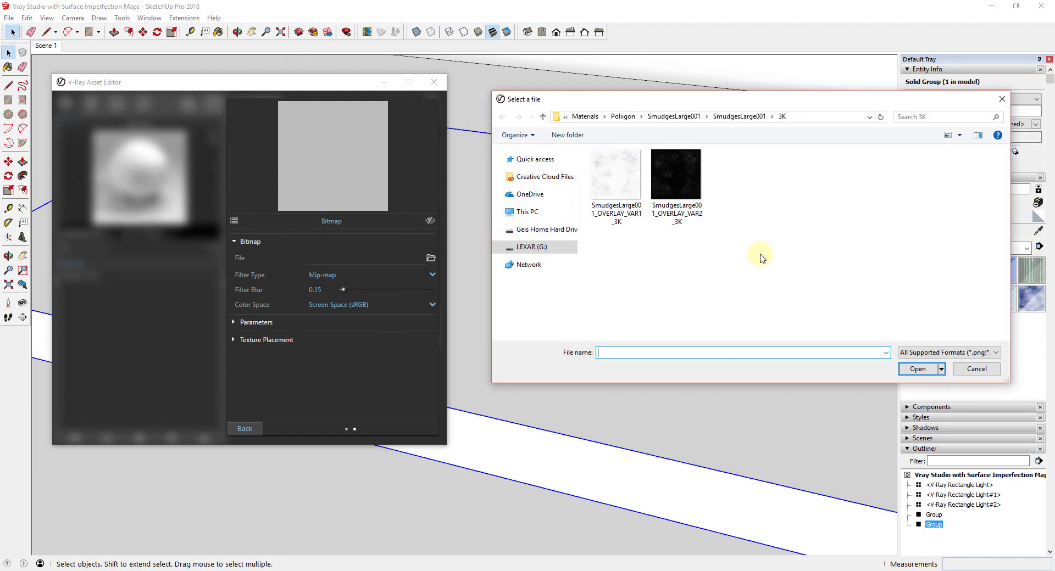
pyautogui.doubleClick(618, 182)
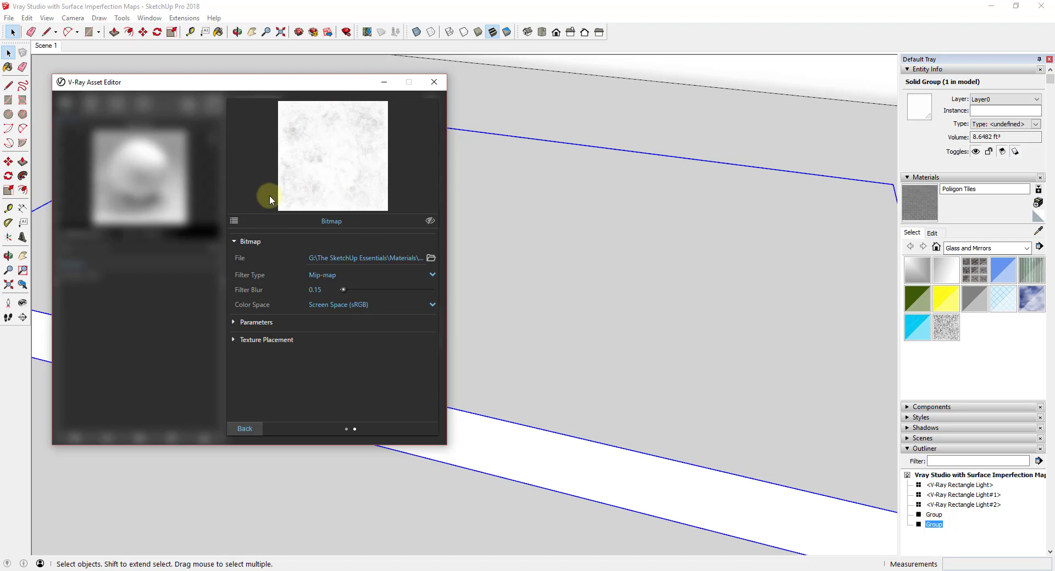
pyautogui.click(252, 431)
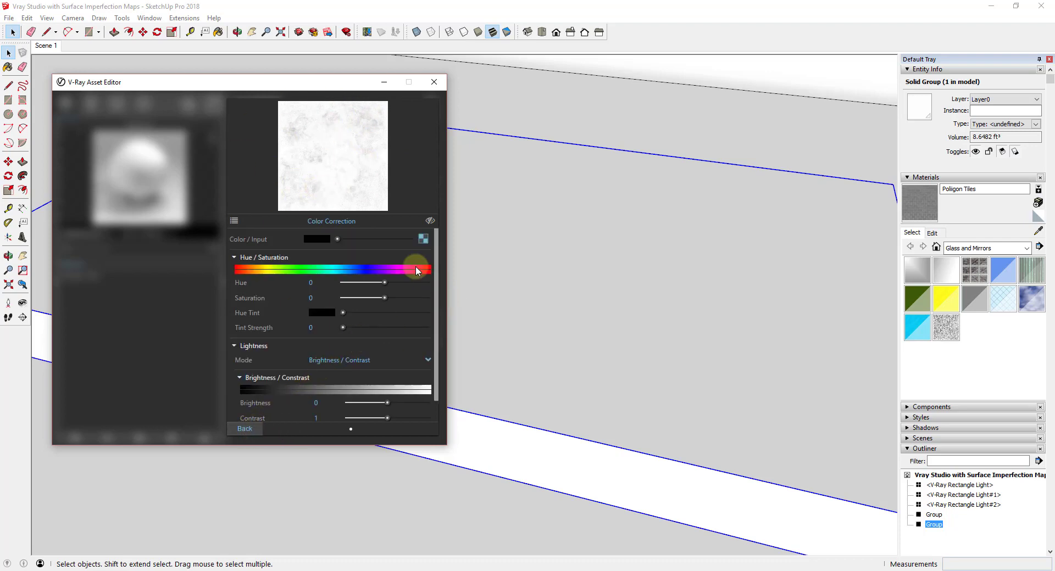
pyautogui.click(245, 428)
# Start an interactive render of the white slab and hide the studio backdrop group.
pyautogui.click(186, 104)
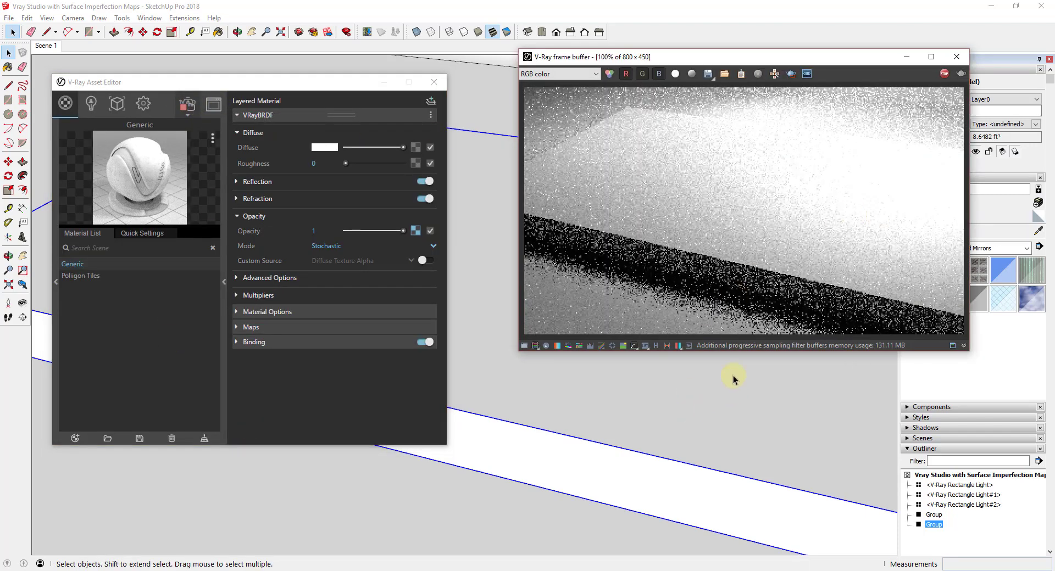
pyautogui.moveTo(761, 382); pyautogui.dragTo(709, 452, button='middle')
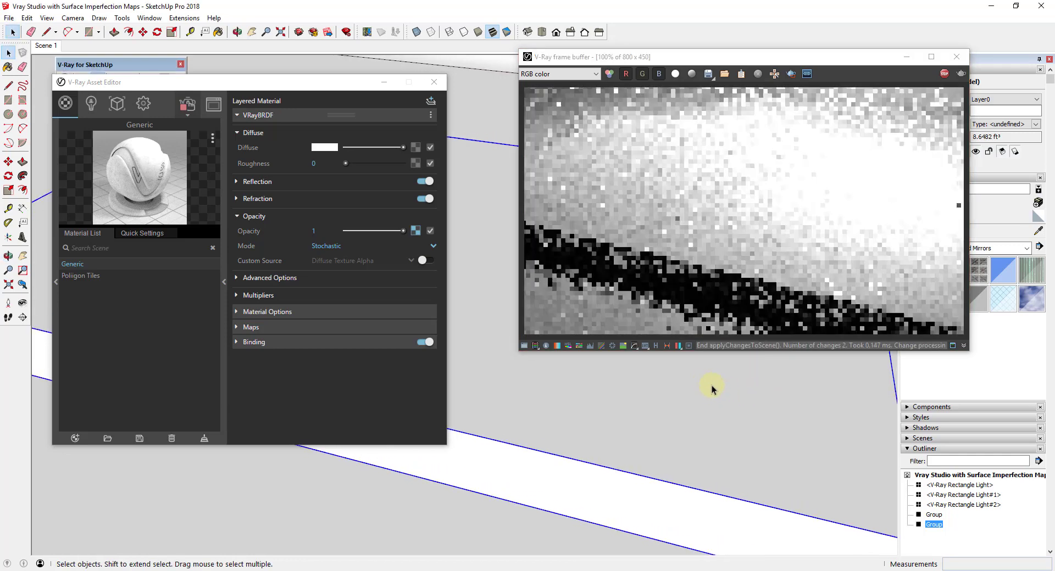
pyautogui.moveTo(700, 382); pyautogui.dragTo(873, 414, button='middle')
pyautogui.rightClick(873, 414)
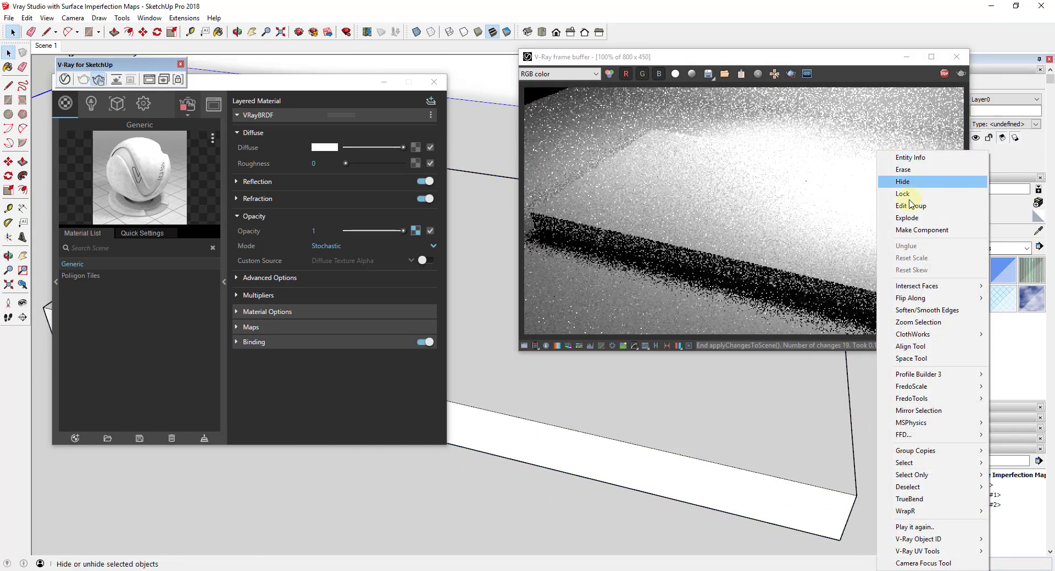
pyautogui.click(904, 181)
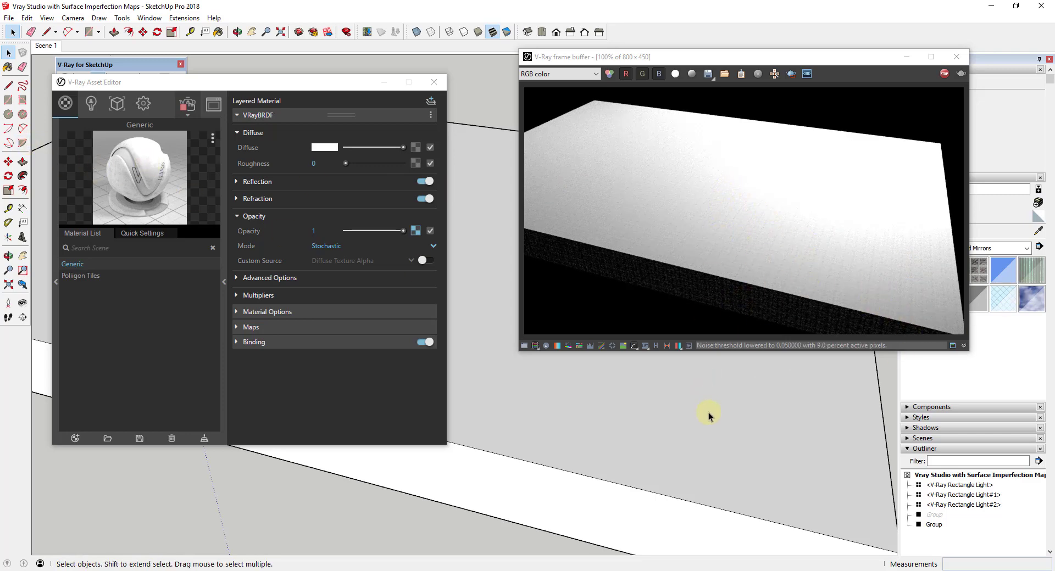
pyautogui.moveTo(756, 462)
pyautogui.mouseDown(button='middle')
pyautogui.moveTo(737, 445)
pyautogui.moveTo(711, 457)
pyautogui.moveTo(689, 489)
pyautogui.moveTo(687, 555)
pyautogui.mouseUp(button='middle')
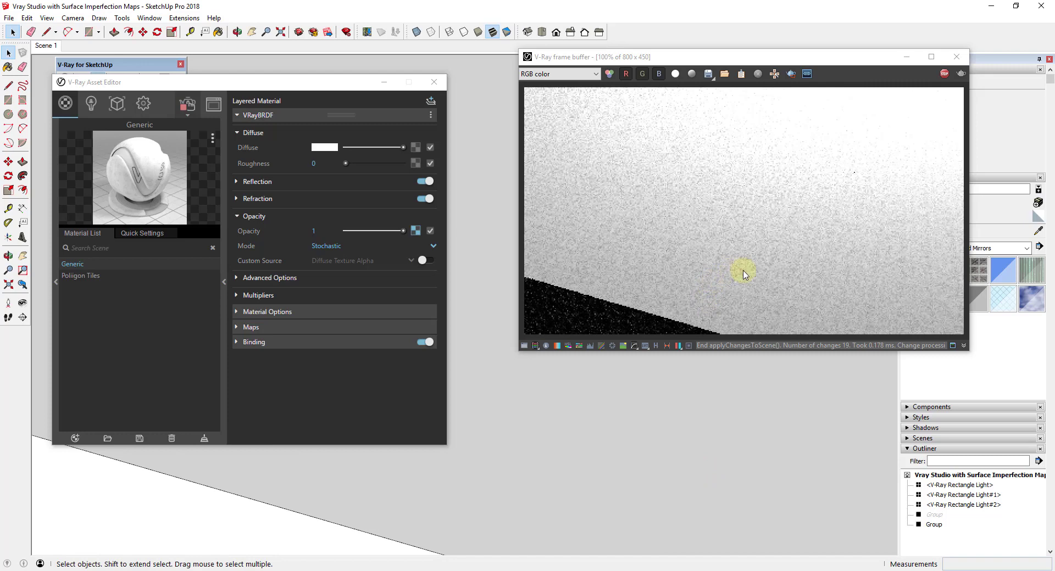
pyautogui.moveTo(812, 532)
pyautogui.mouseDown(button='middle')
pyautogui.moveTo(726, 439)
pyautogui.moveTo(720, 405)
pyautogui.moveTo(738, 405)
pyautogui.mouseUp(button='middle')
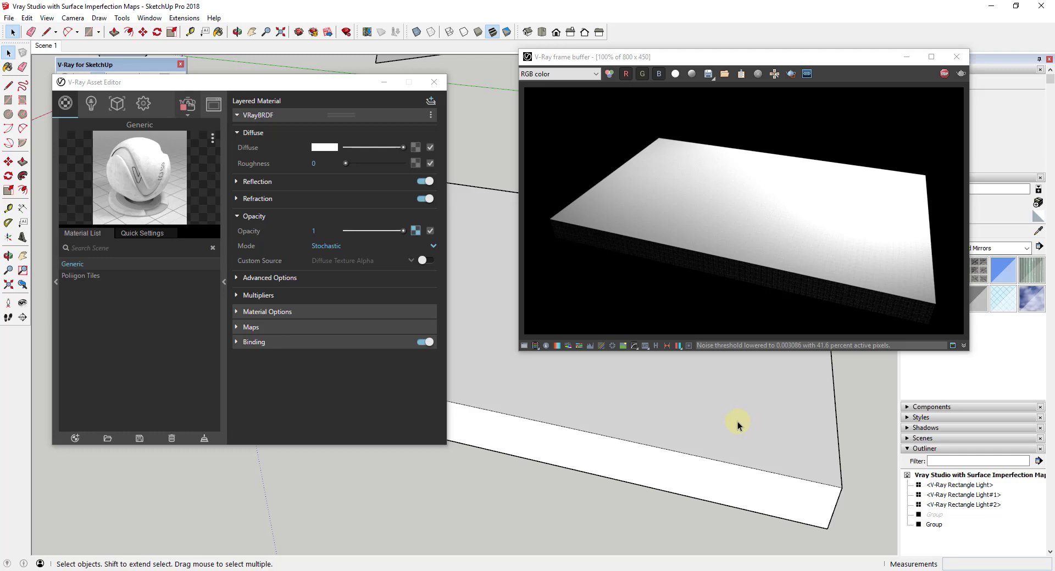
# Stop the interactive render and apply the Poliigon Tiles material to the slab group.
pyautogui.click(83, 275)
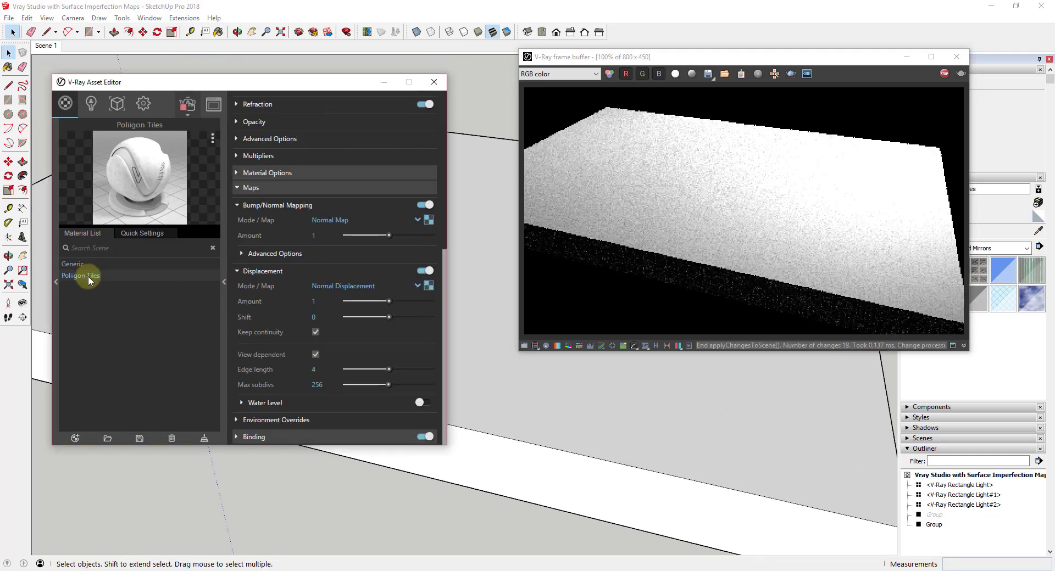
pyautogui.click(952, 70)
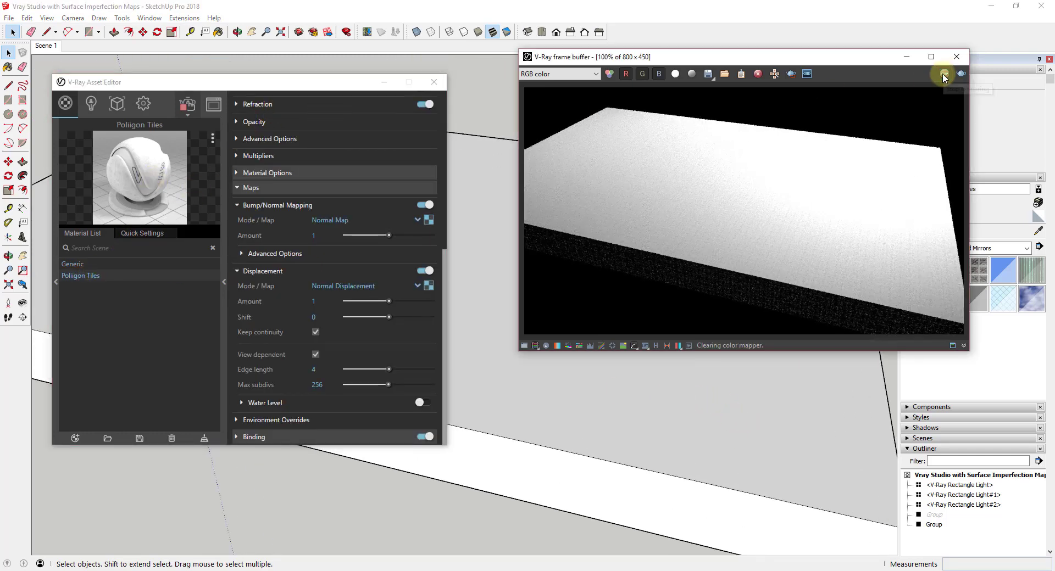
pyautogui.click(608, 456)
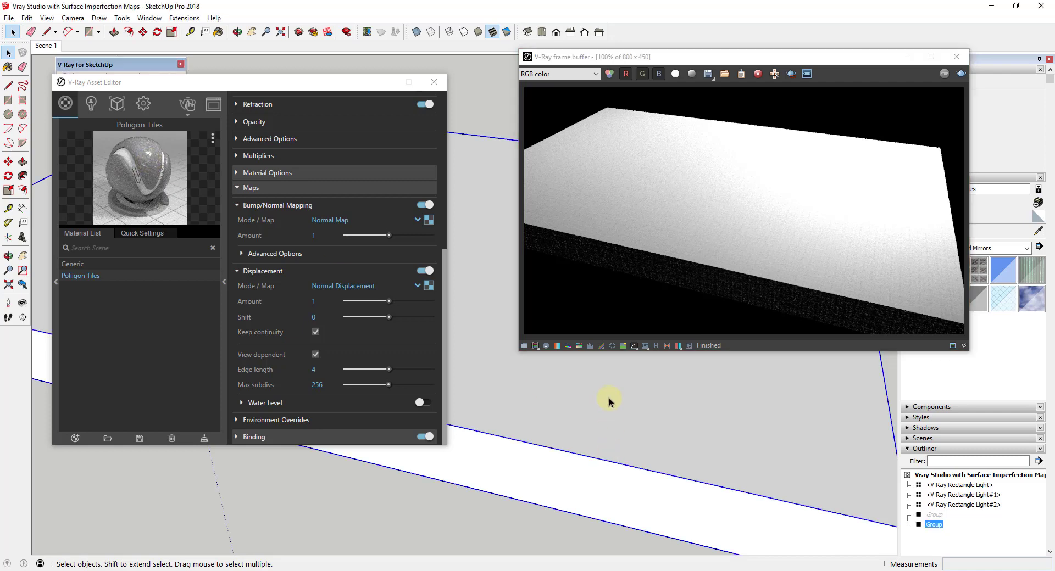
pyautogui.rightClick(146, 166)
pyautogui.click(171, 187)
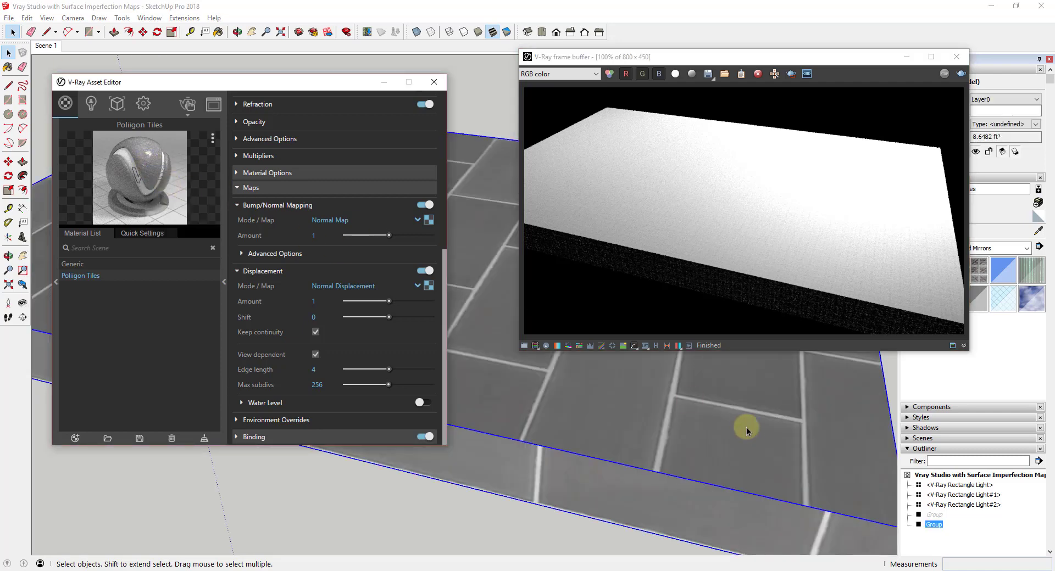
# Restart the interactive render, move the frame buffer clear of the tray, and display the Poliigon Tiles material's edit settings.
pyautogui.click(961, 74)
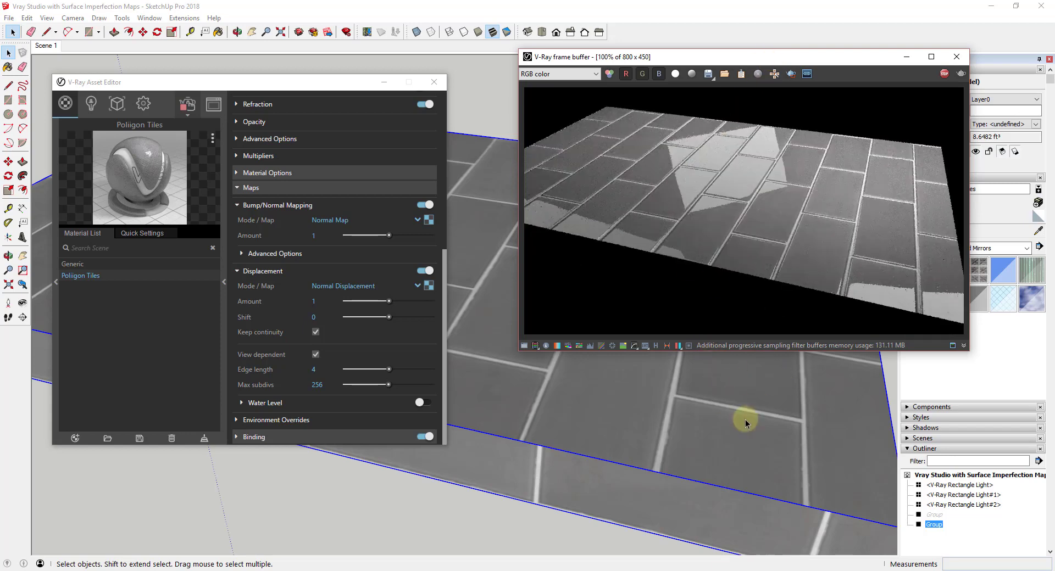
pyautogui.keyDown('shift'); pyautogui.moveTo(728, 431); pyautogui.dragTo(698, 423, button='middle'); pyautogui.keyUp('shift')
pyautogui.press('space')
pyautogui.moveTo(793, 57); pyautogui.dragTo(698, 40)
pyautogui.click(932, 233)
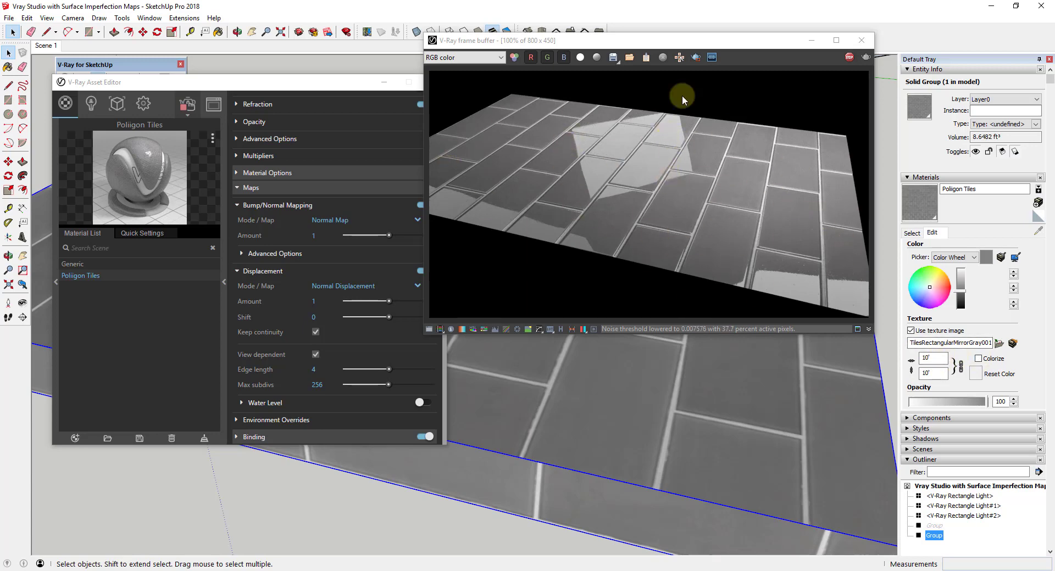
pyautogui.moveTo(722, 41)
pyautogui.mouseDown()
pyautogui.moveTo(730, 44)
pyautogui.moveTo(717, 42)
pyautogui.mouseUp()
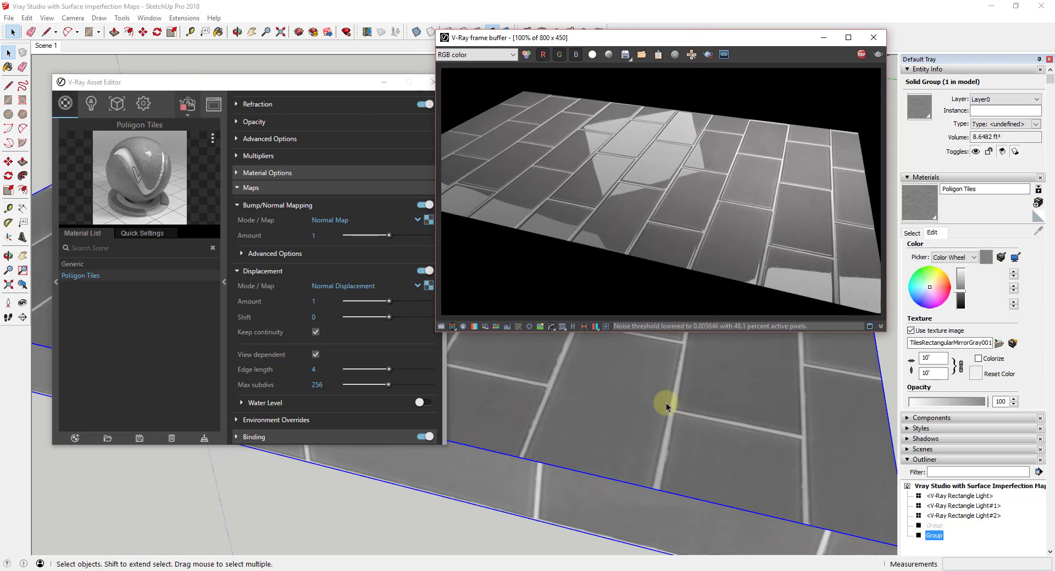
# Apply the V-Ray Tri-Planar projection (World) to the slab group and paint the group with the Default material.
pyautogui.rightClick(650, 394)
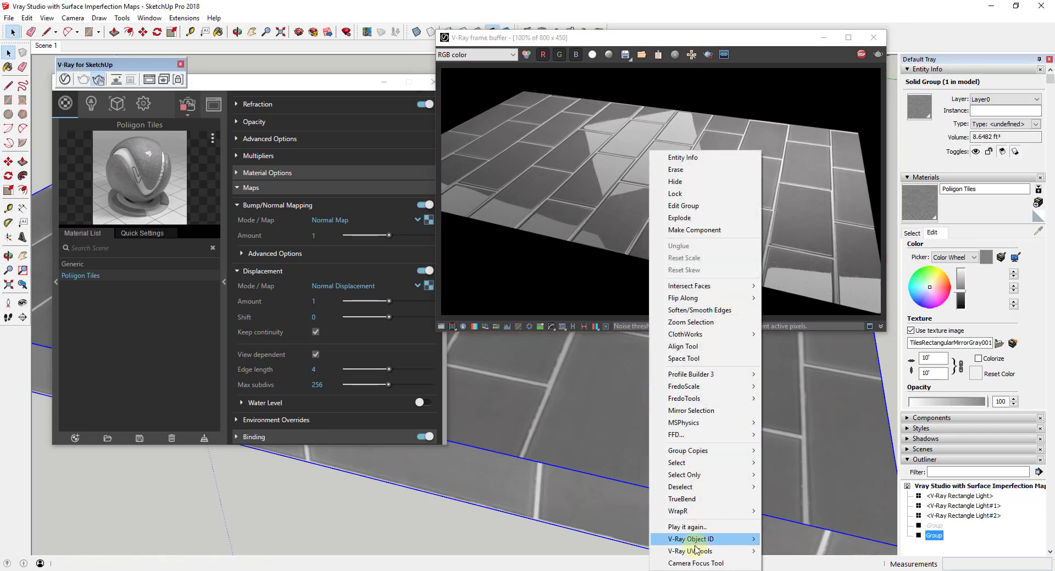
pyautogui.moveTo(691, 555)
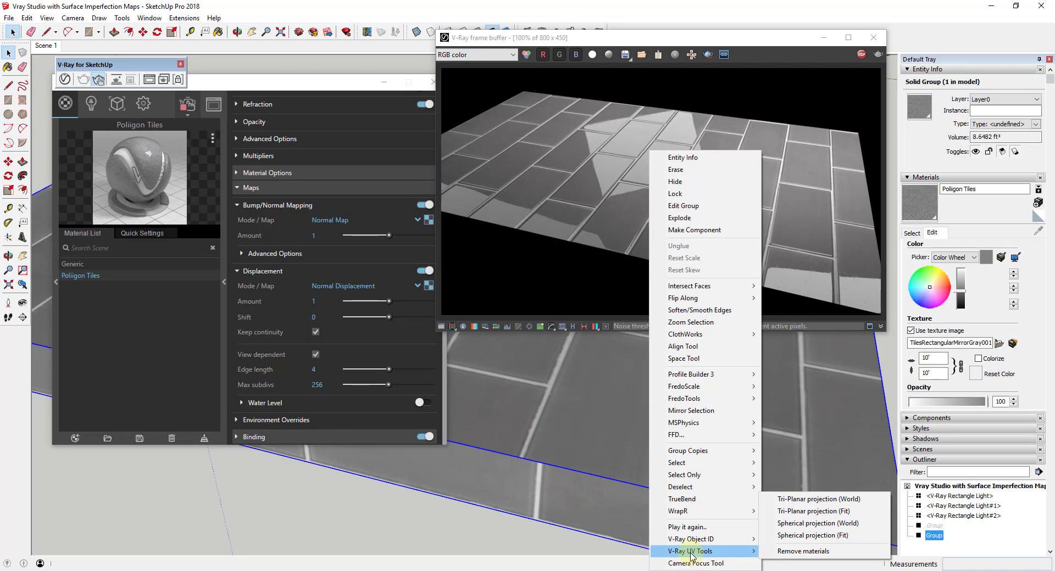
pyautogui.click(830, 499)
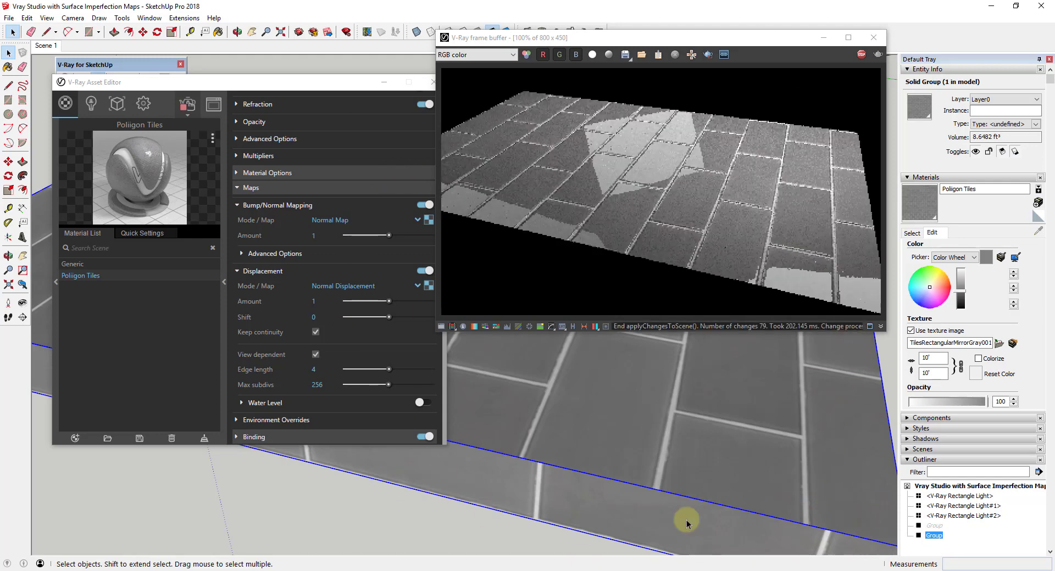
pyautogui.click(1038, 216)
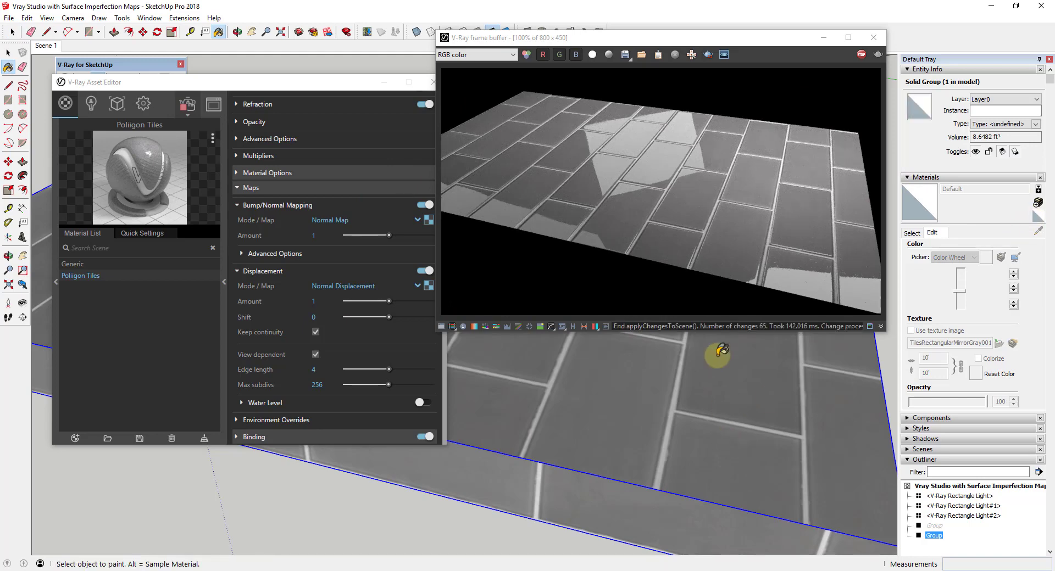
pyautogui.click(651, 373)
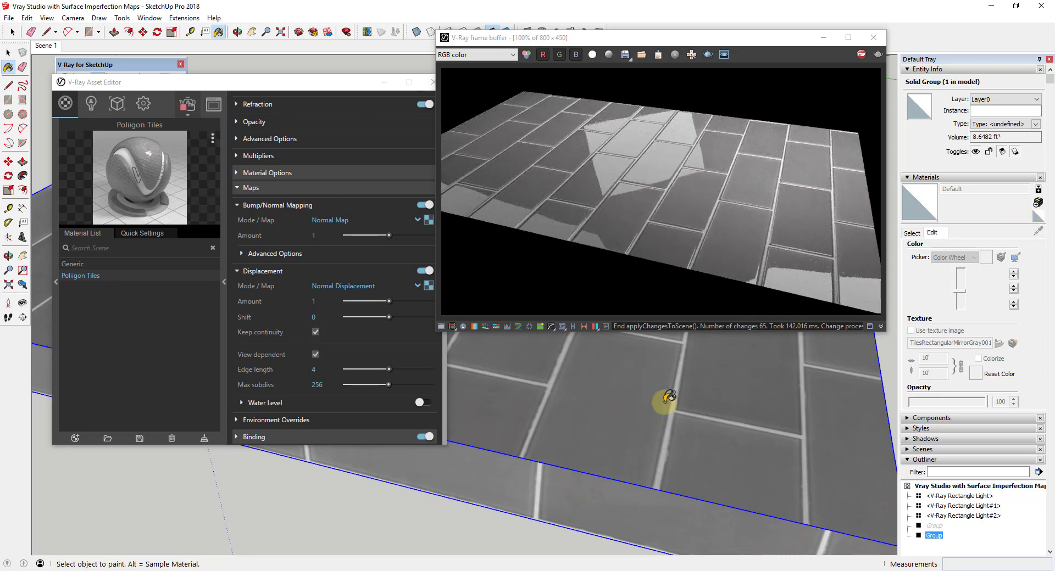
# Apply the Generic material to the slab group as a whole.
pyautogui.press('space')
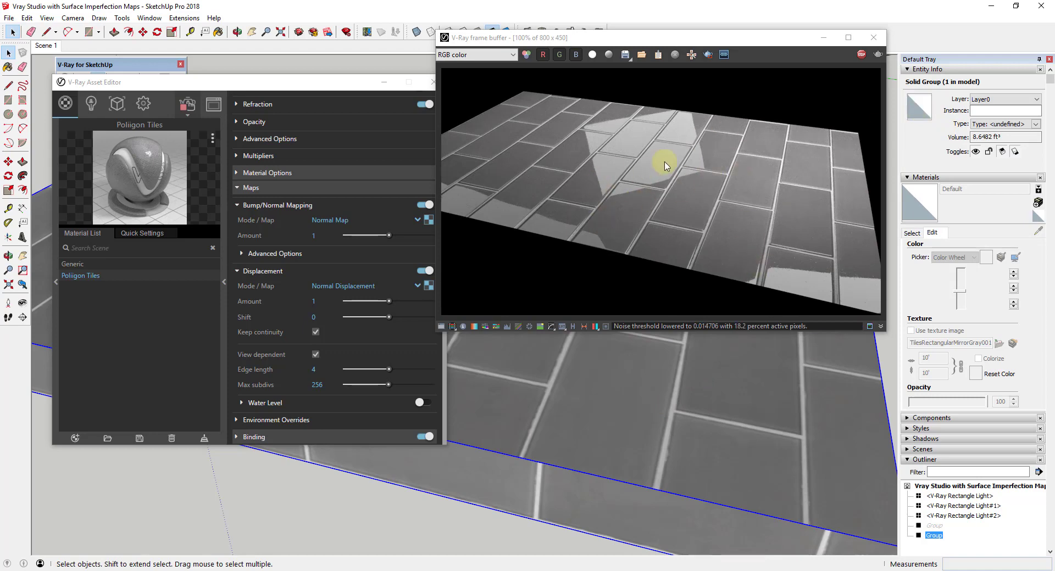
pyautogui.click(658, 403)
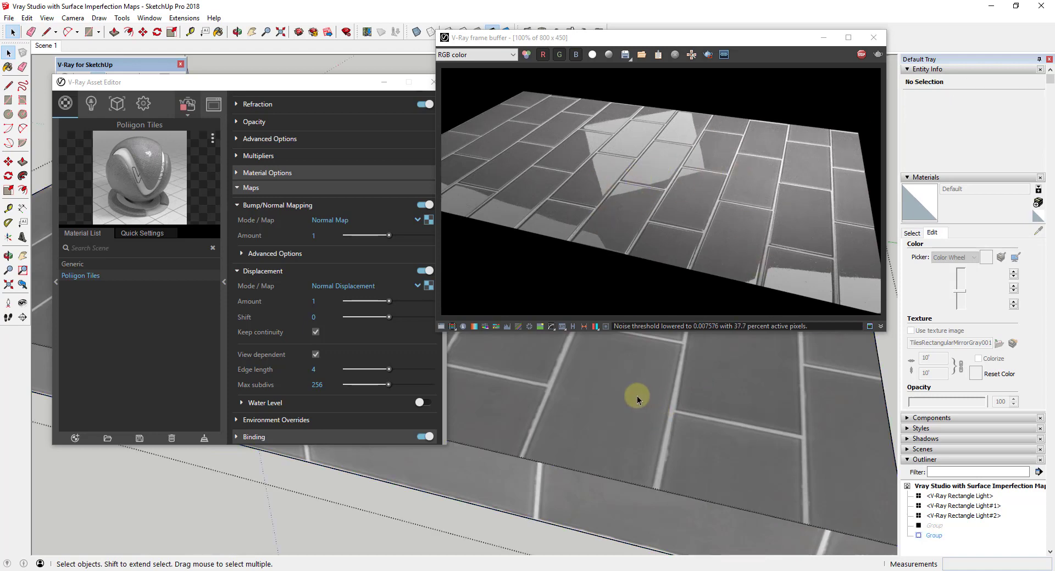
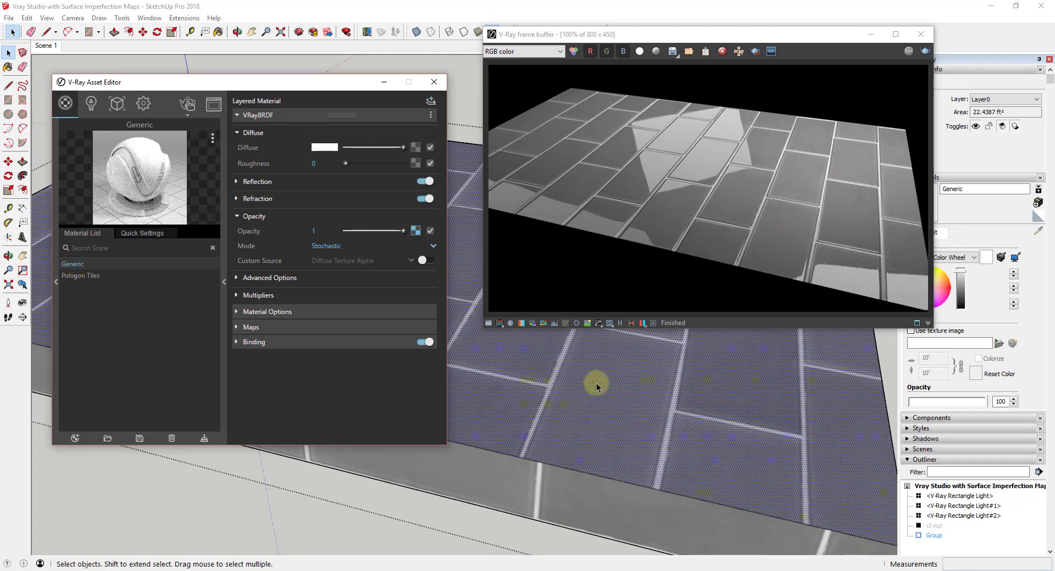
pyautogui.click(603, 506)
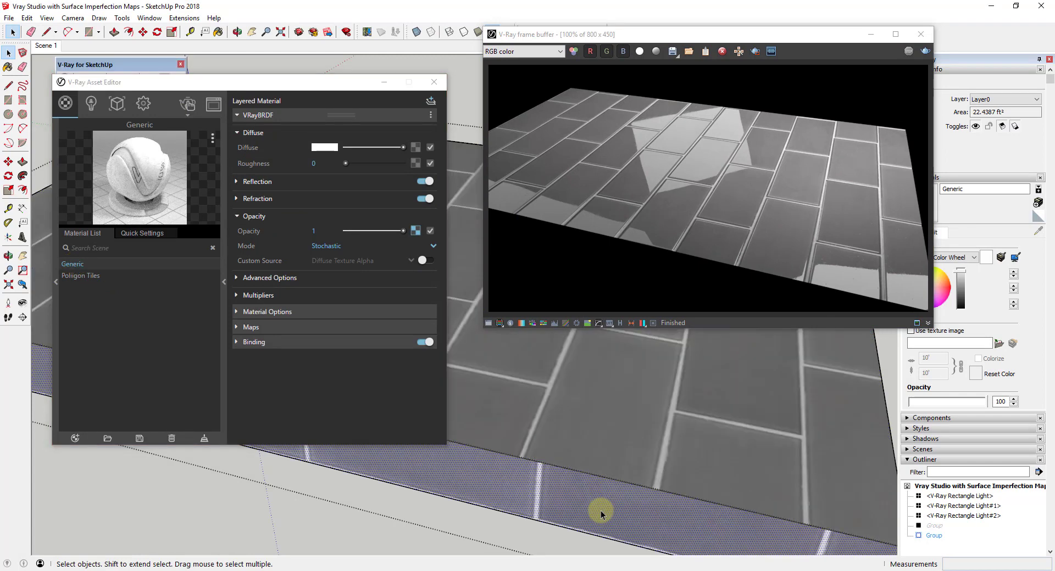
pyautogui.click(629, 423)
pyautogui.click(72, 266)
pyautogui.rightClick(72, 266)
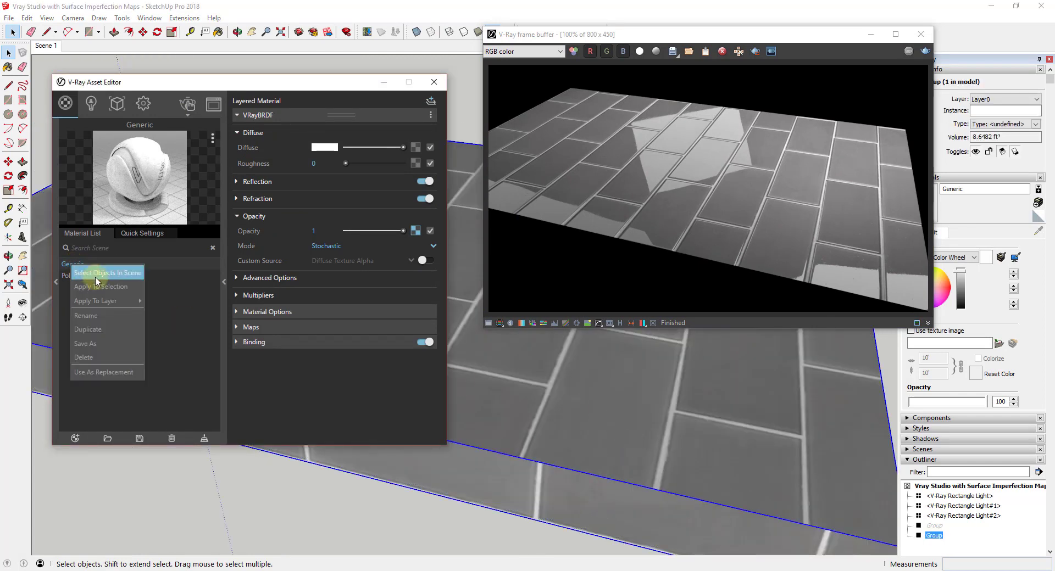
pyautogui.click(98, 286)
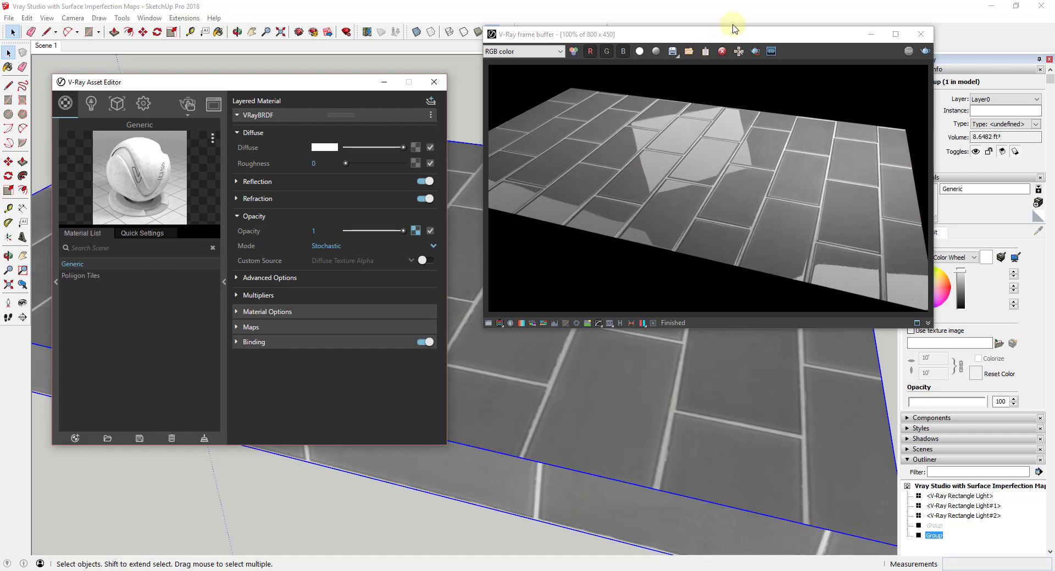
# Move the frame buffer aside and run a brief interactive render to check the slab's material, stopping it when done.
pyautogui.moveTo(735, 29); pyautogui.dragTo(598, 18)
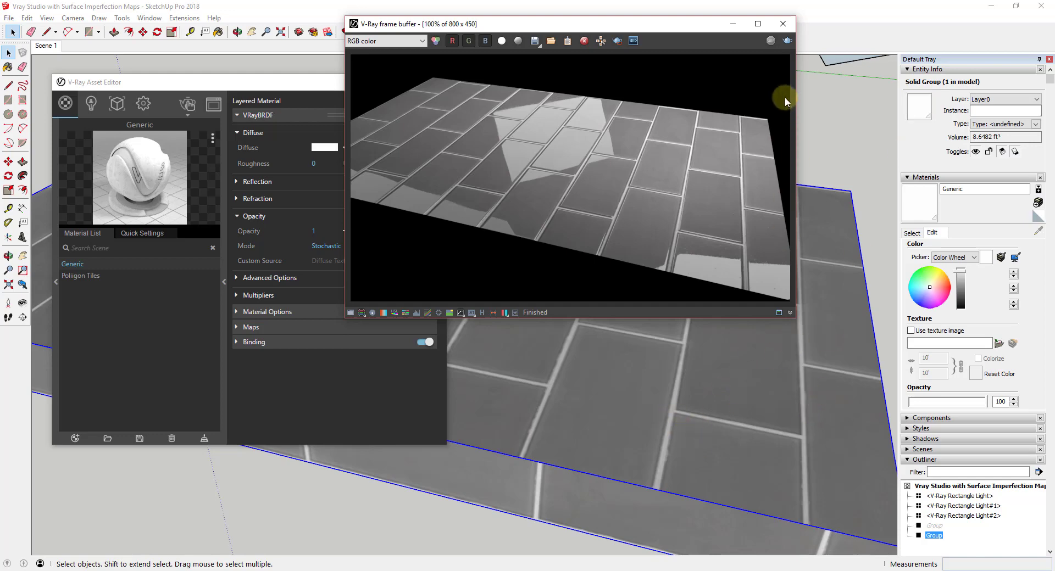
pyautogui.click(787, 41)
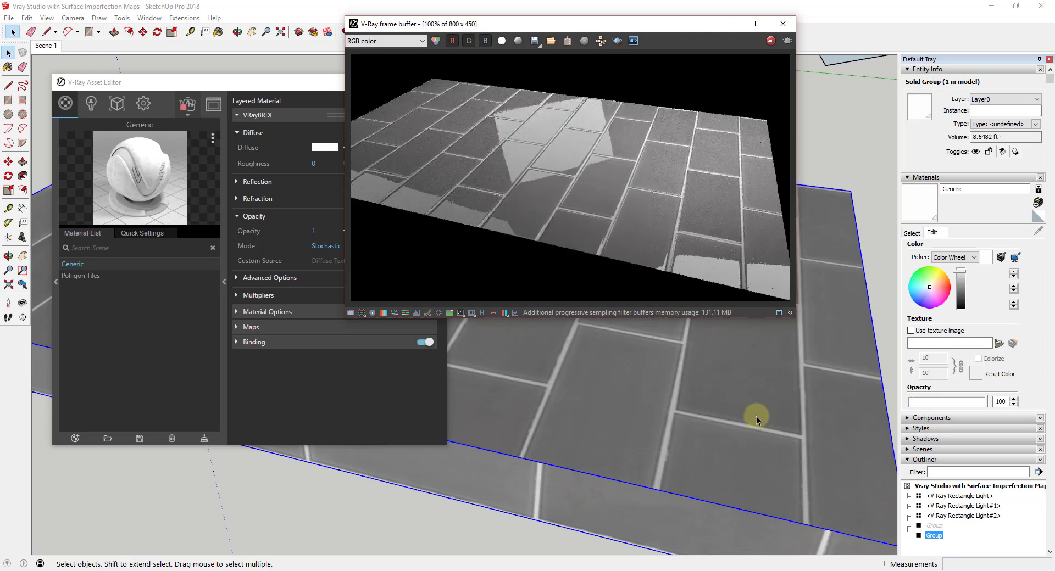
pyautogui.click(770, 40)
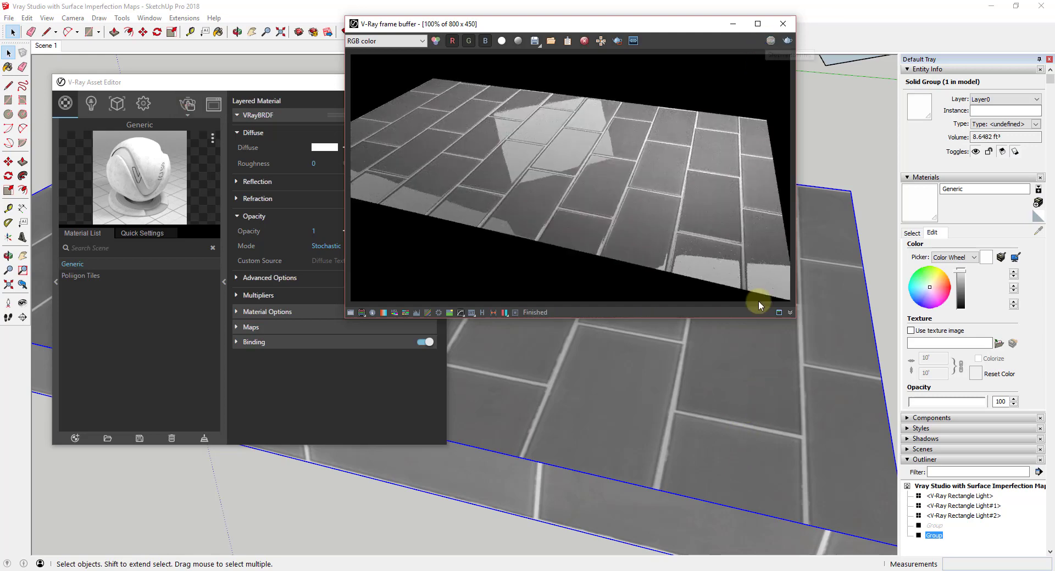
# Paint all faces inside the slab group with the Default material, with the frame buffer closed, and exit the group.
pyautogui.doubleClick(750, 341)
pyautogui.click(750, 340)
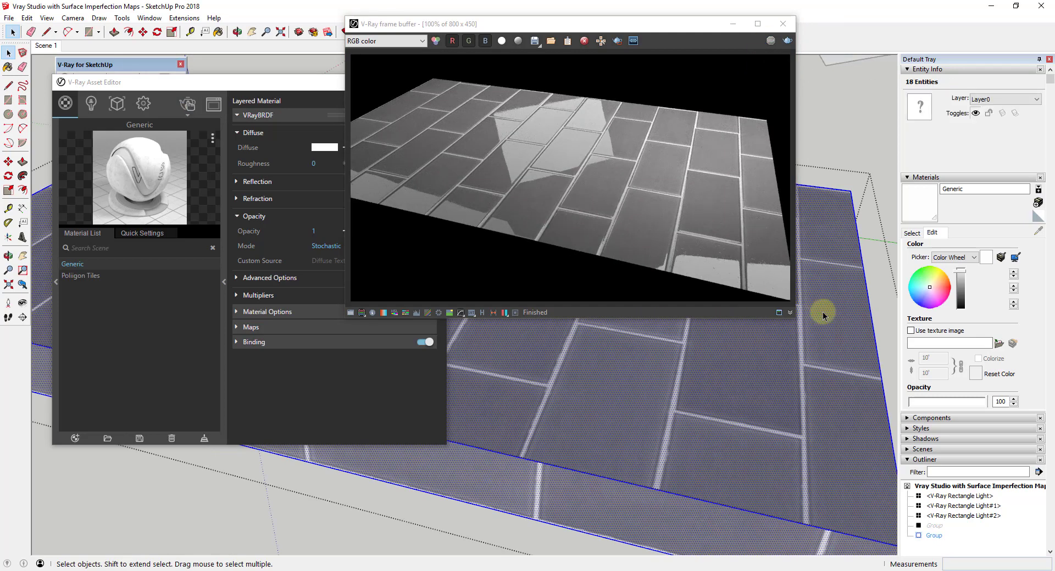
pyautogui.scroll(-1, 638, 440)
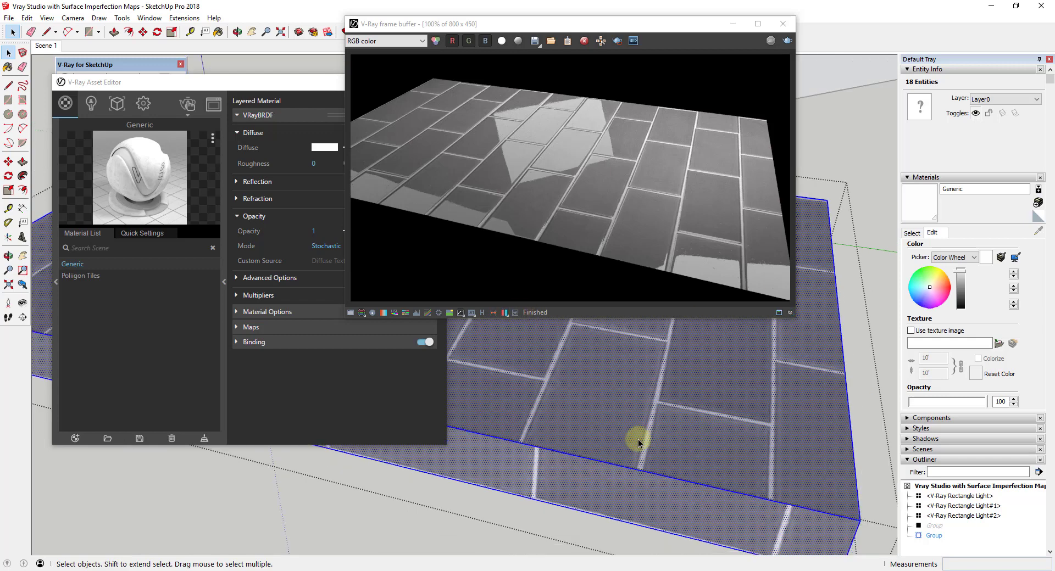
pyautogui.click(783, 24)
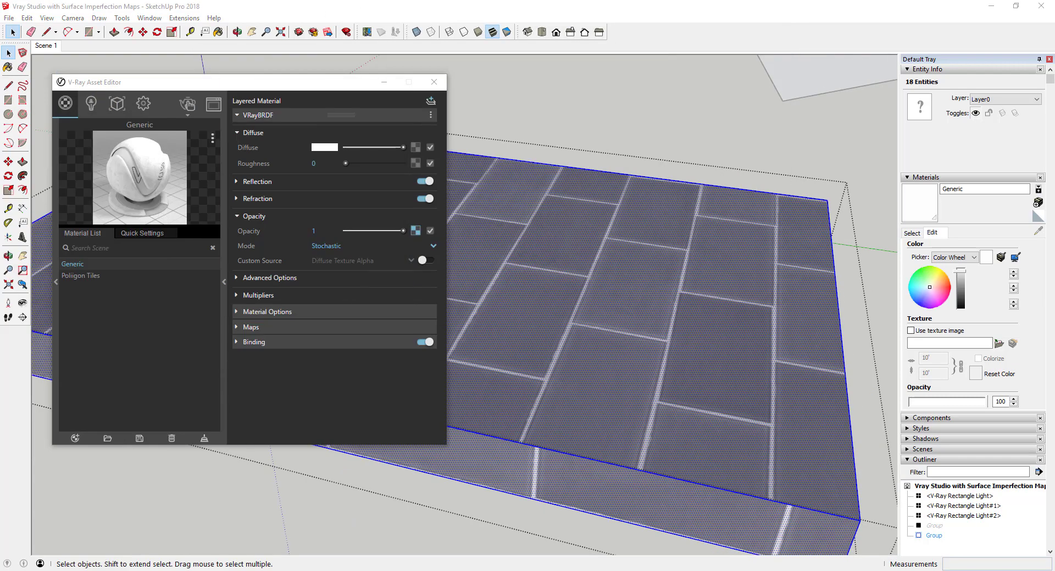
pyautogui.click(1038, 217)
pyautogui.click(714, 274)
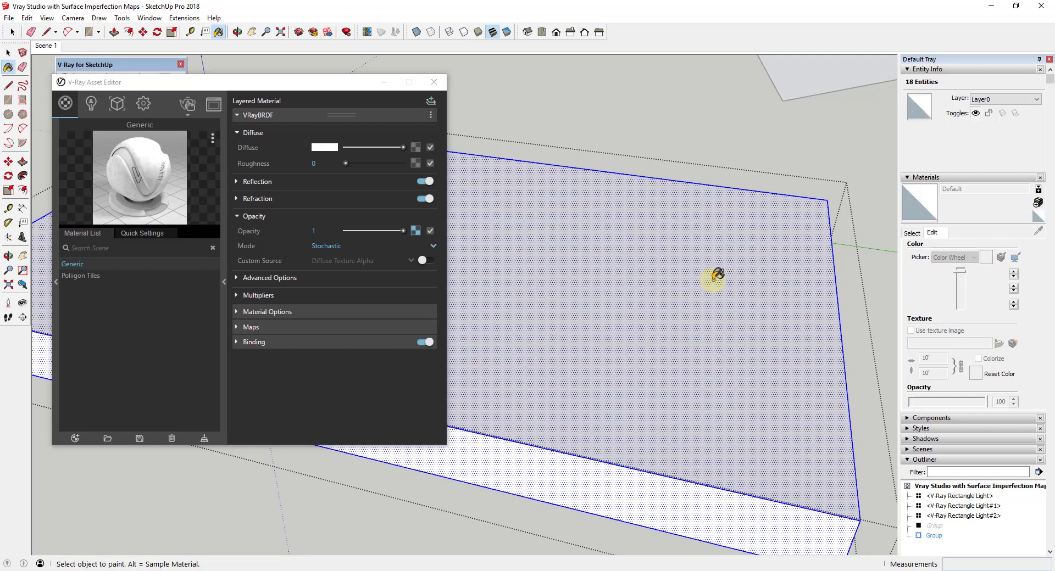
pyautogui.press('space')
pyautogui.click(737, 137)
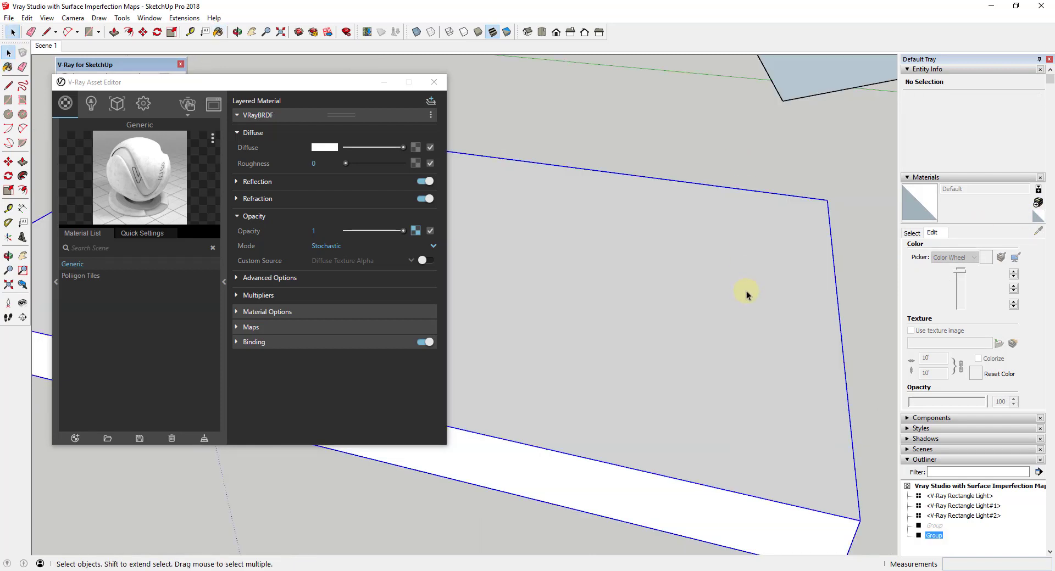
# Select the slab group and start a new interactive render showing its Generic material.
pyautogui.click(678, 279)
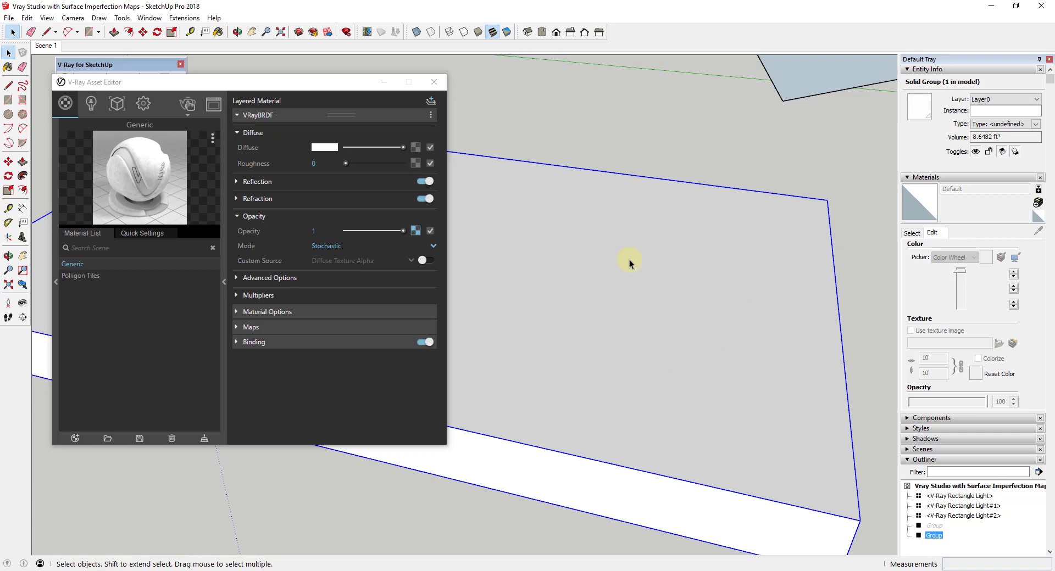
pyautogui.press('c')
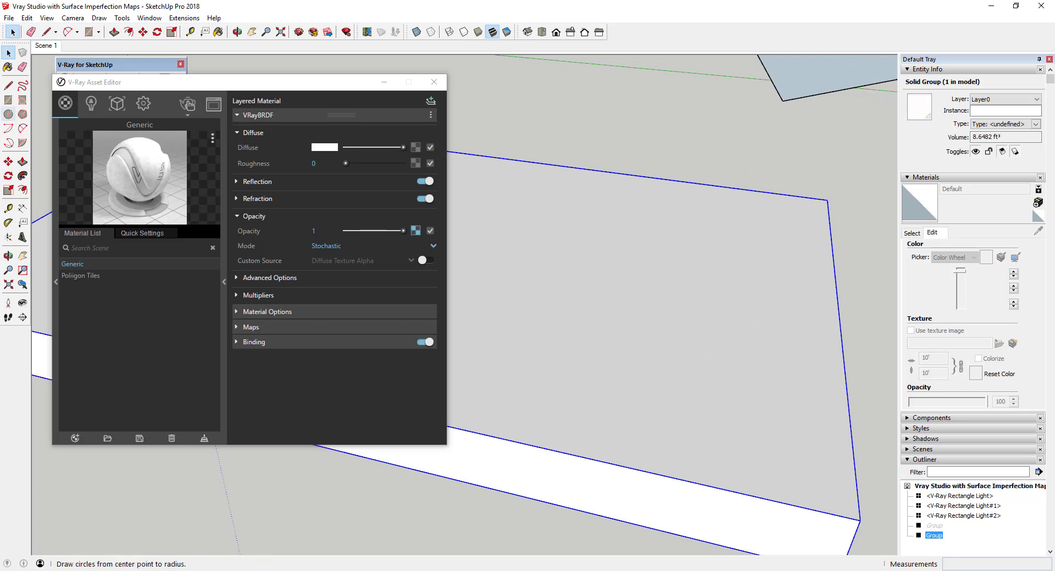
pyautogui.press('space')
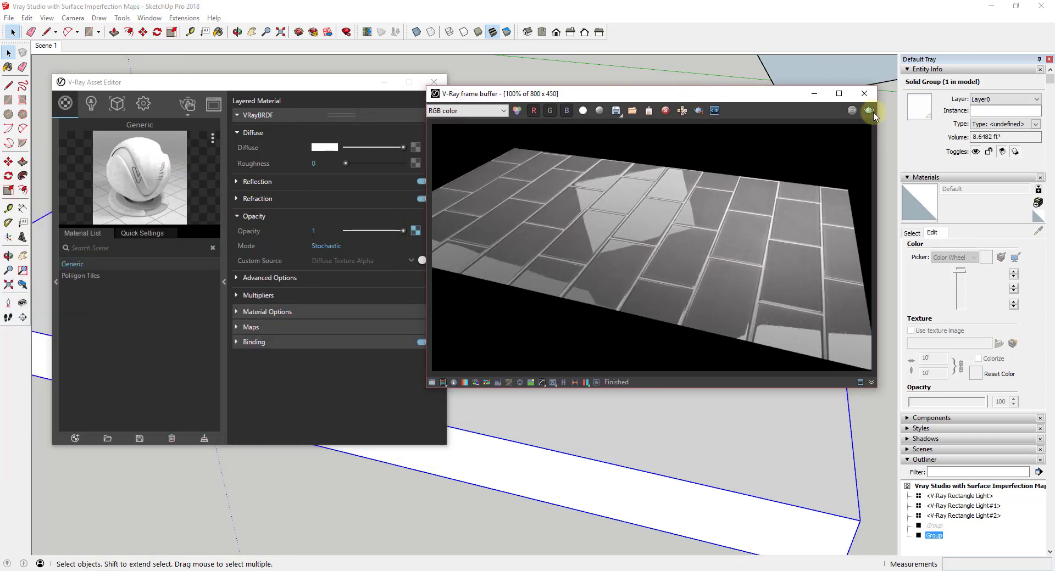
pyautogui.click(870, 112)
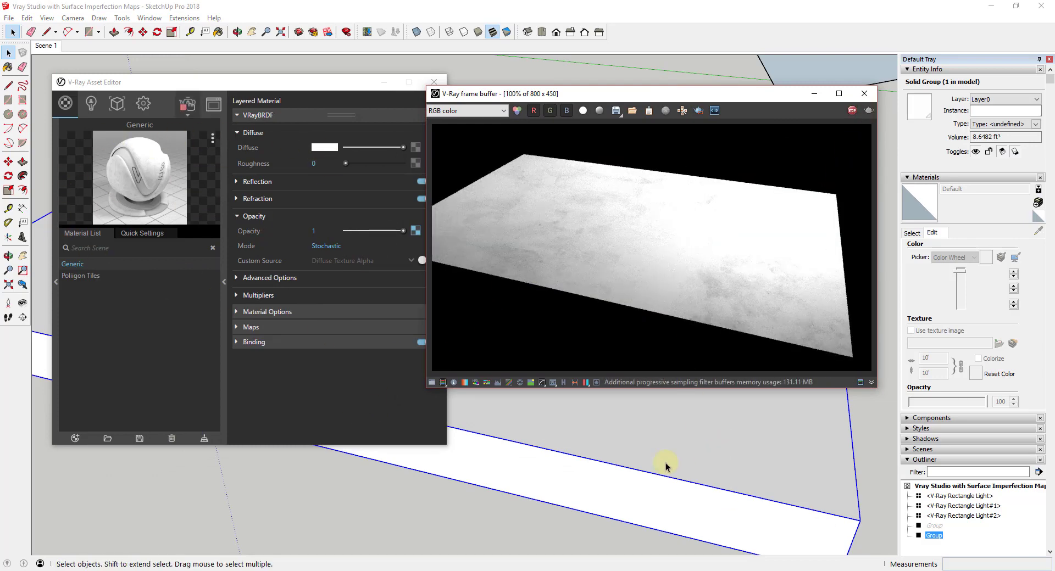
pyautogui.moveTo(667, 464); pyautogui.dragTo(678, 485, button='middle')
pyautogui.moveTo(670, 440)
pyautogui.mouseDown(button='middle')
pyautogui.moveTo(699, 470)
pyautogui.moveTo(713, 451)
pyautogui.mouseUp(button='middle')
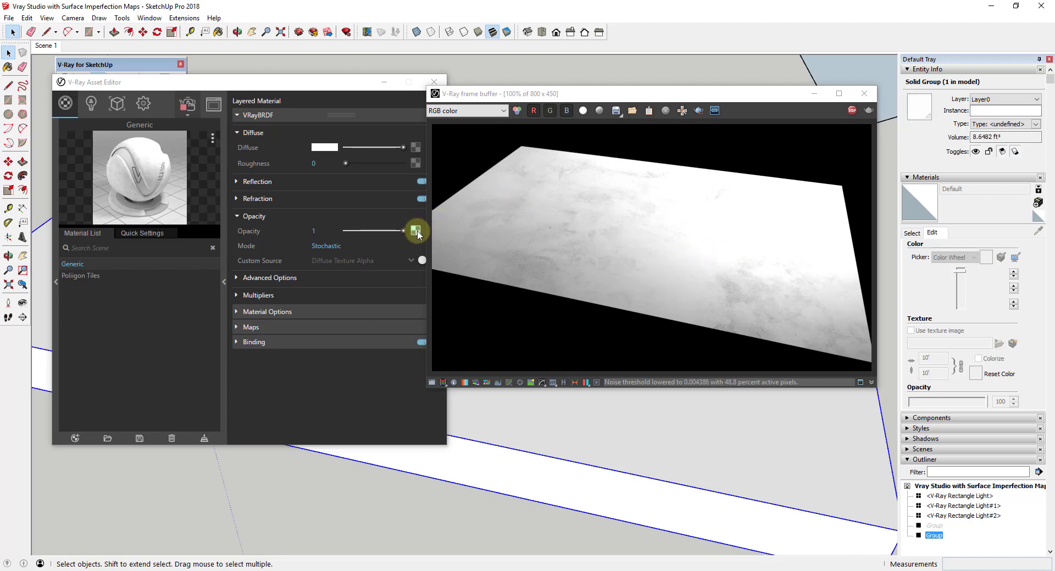
# Rename the Generic material as Poliigon Smudges.
pyautogui.rightClick(74, 266)
pyautogui.click(100, 316)
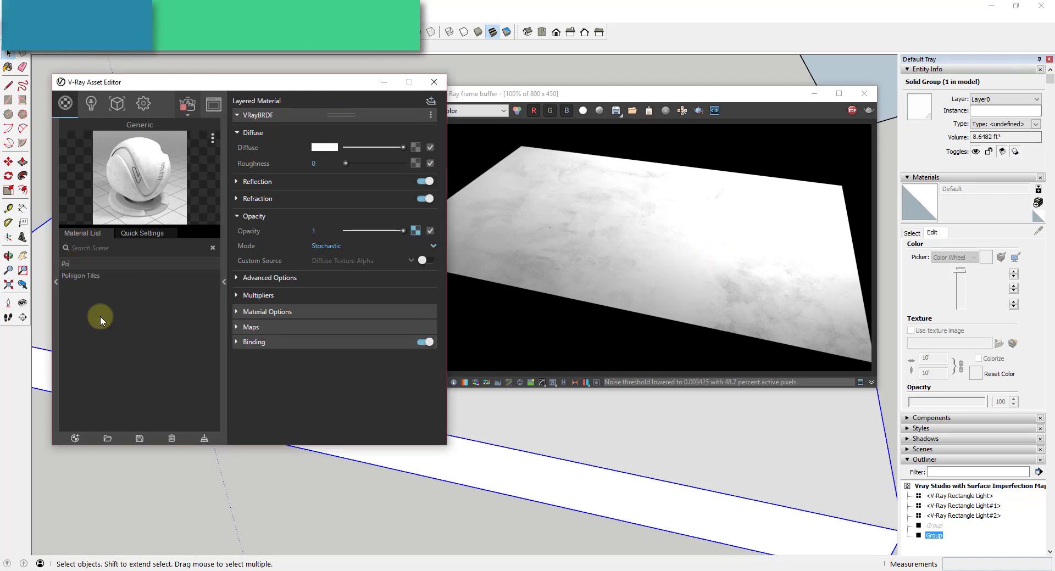
pyautogui.write('Poliigon Smiudges')
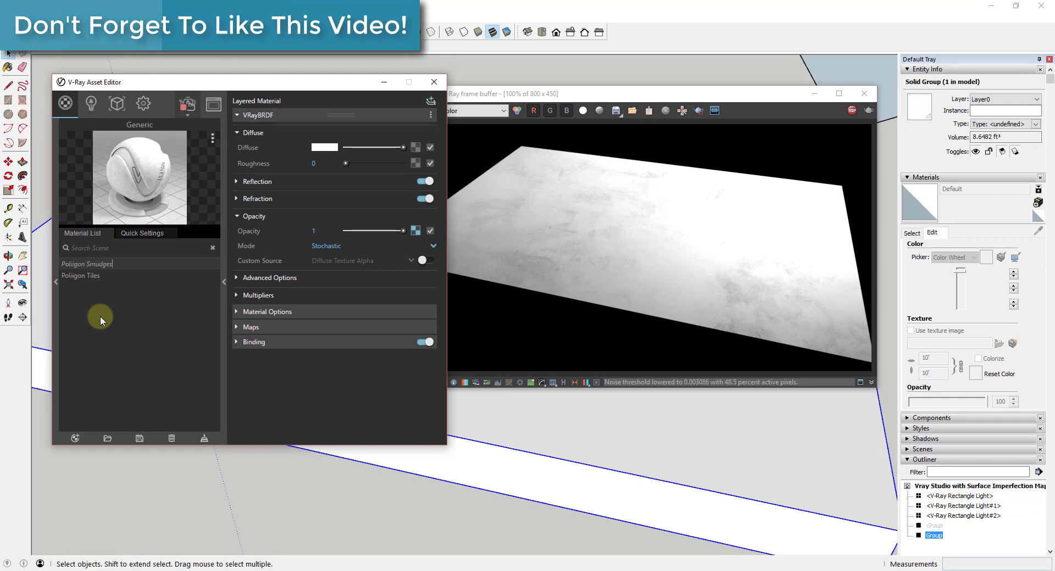
pyautogui.press('Return')
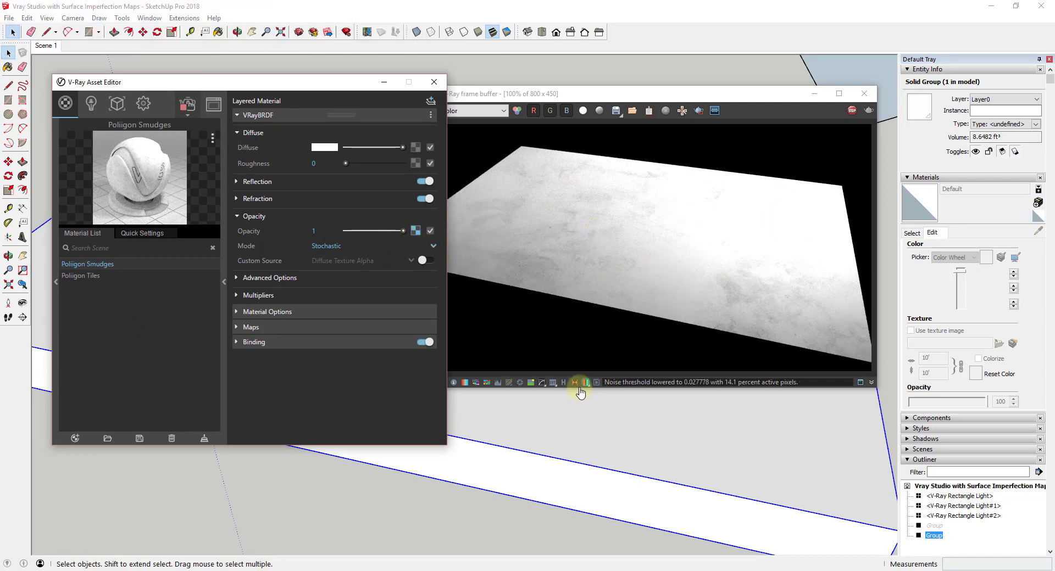
# Unhide all hidden objects to bring back the studio backdrop group in the interactive render.
pyautogui.click(50, 18)
pyautogui.moveTo(29, 18)
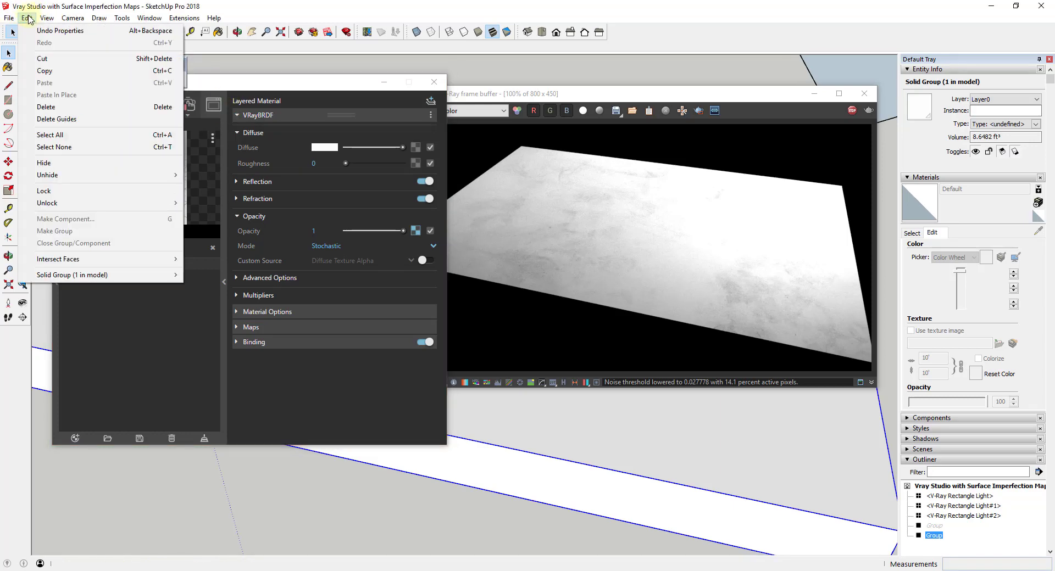
pyautogui.moveTo(64, 174)
pyautogui.click(203, 199)
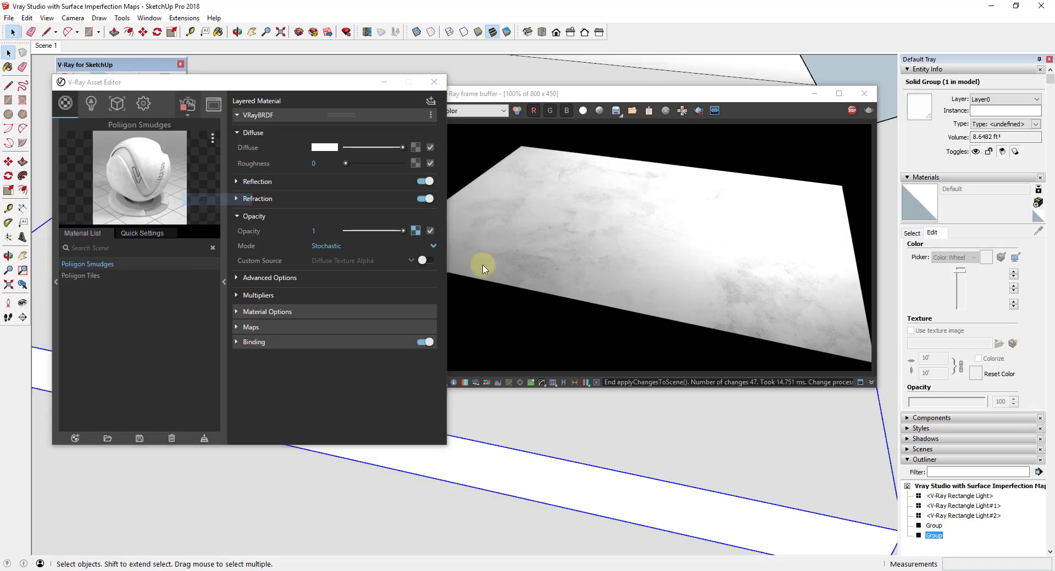
pyautogui.moveTo(816, 448)
pyautogui.keyDown('shift'); pyautogui.mouseDown(button='middle')
pyautogui.moveTo(796, 440)
pyautogui.moveTo(796, 452)
pyautogui.mouseUp(button='middle'); pyautogui.keyUp('shift')
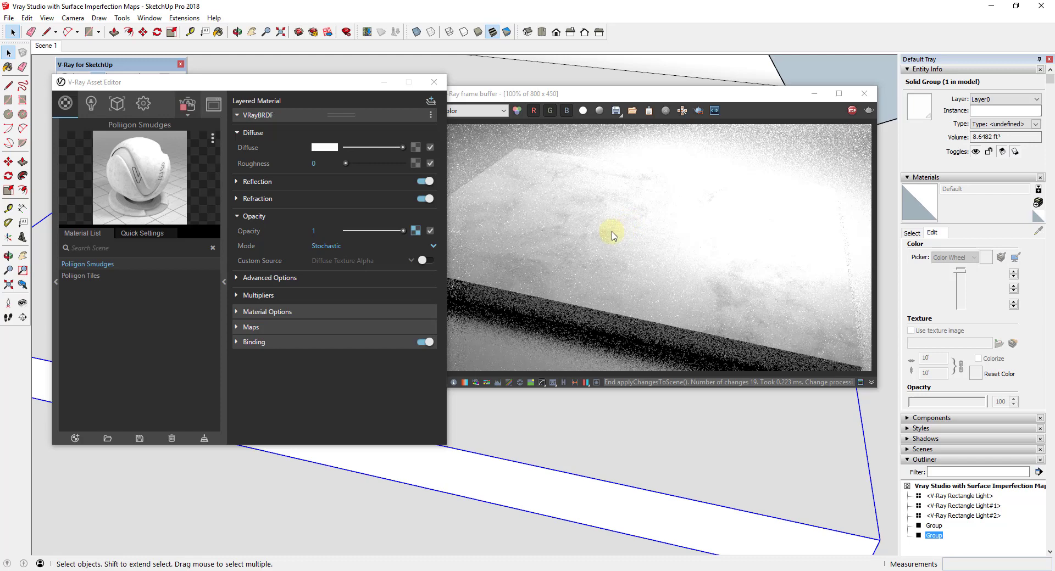
# In the color correction of the Poliigon Smudges opacity map, set the brightness to -0.793 and the contrast to 0.806.
pyautogui.click(415, 230)
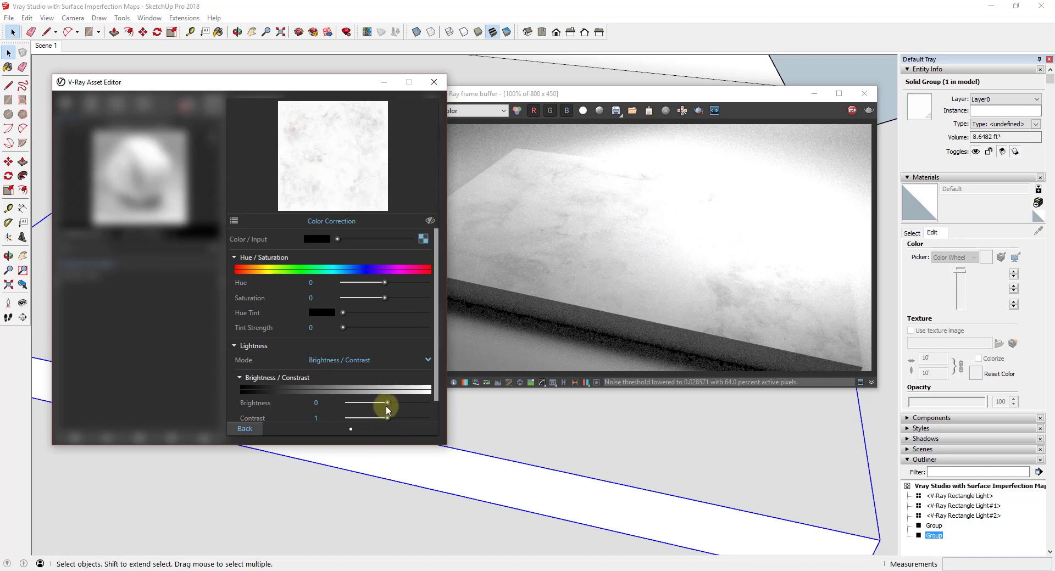
pyautogui.moveTo(388, 404); pyautogui.dragTo(356, 403)
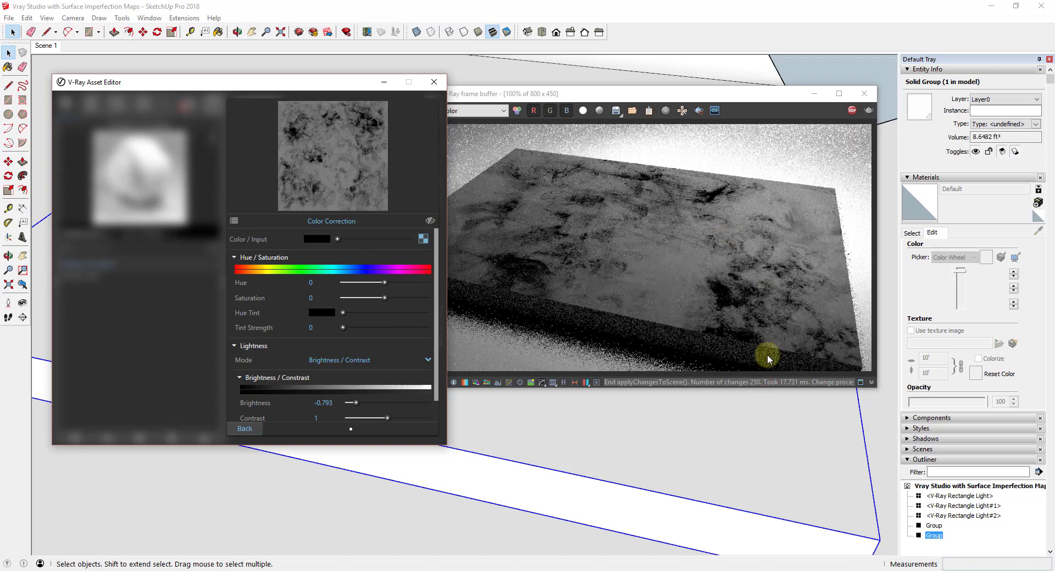
pyautogui.moveTo(636, 94); pyautogui.dragTo(697, 25)
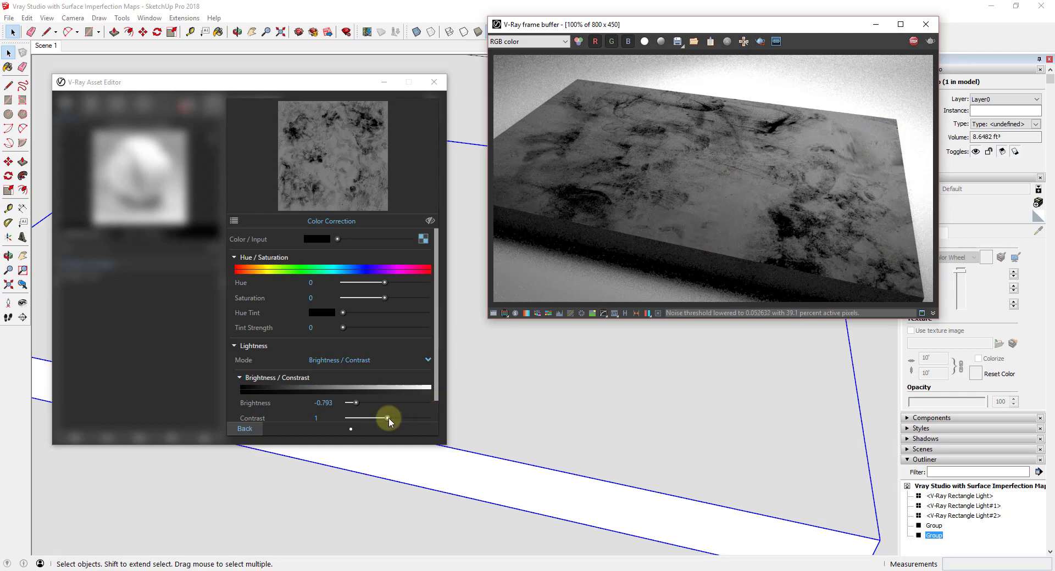
pyautogui.moveTo(388, 418); pyautogui.dragTo(379, 418)
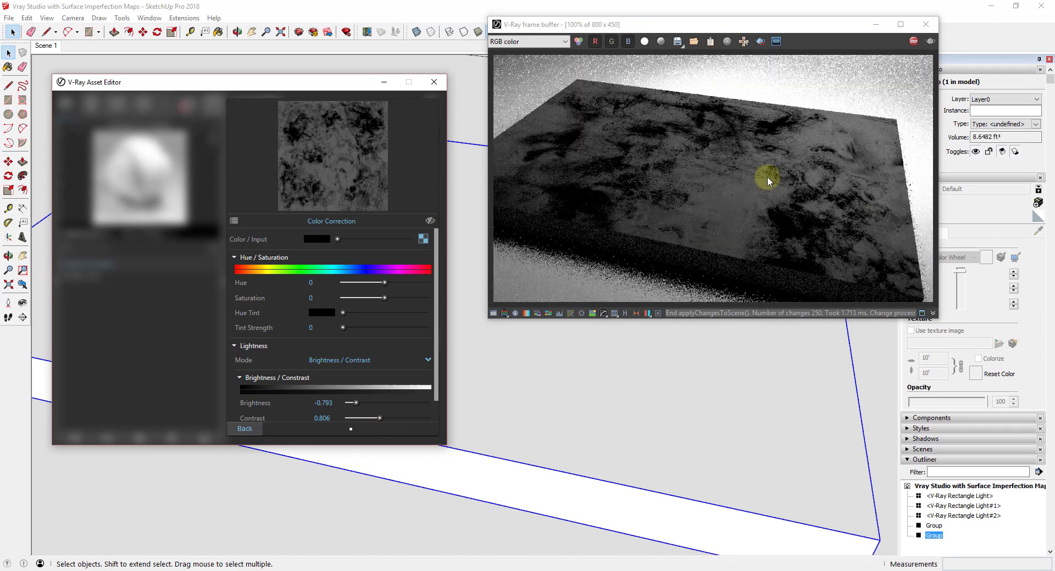
pyautogui.scroll(-1, 342, 405)
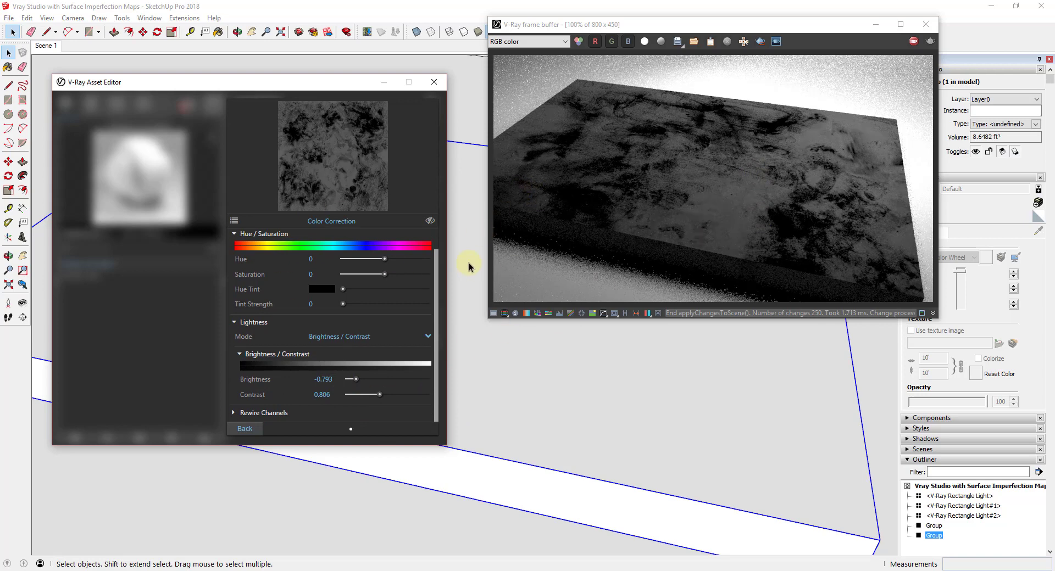
pyautogui.click(245, 429)
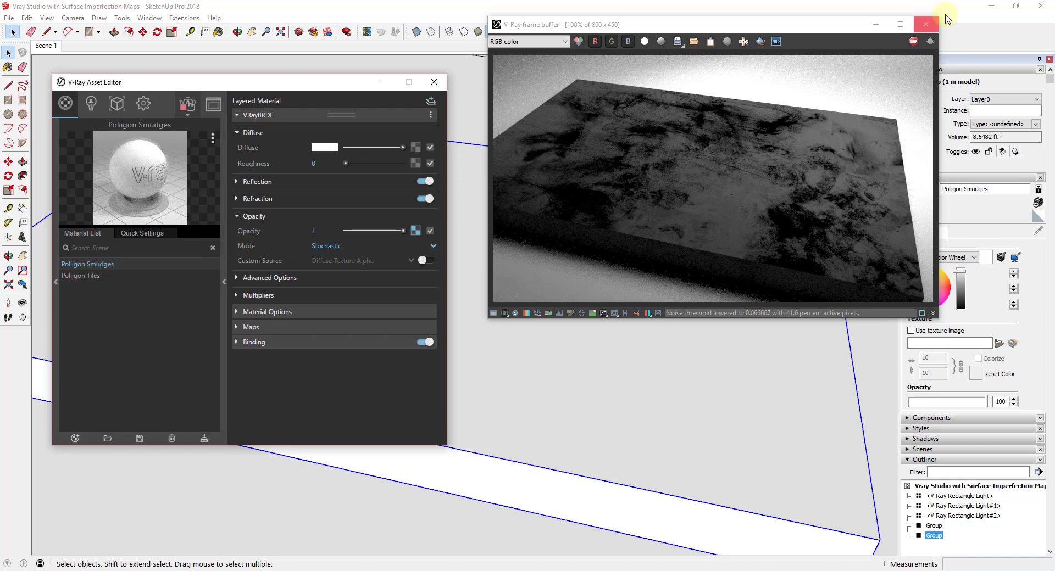
# Stop the interactive render and save the model.
pyautogui.click(914, 43)
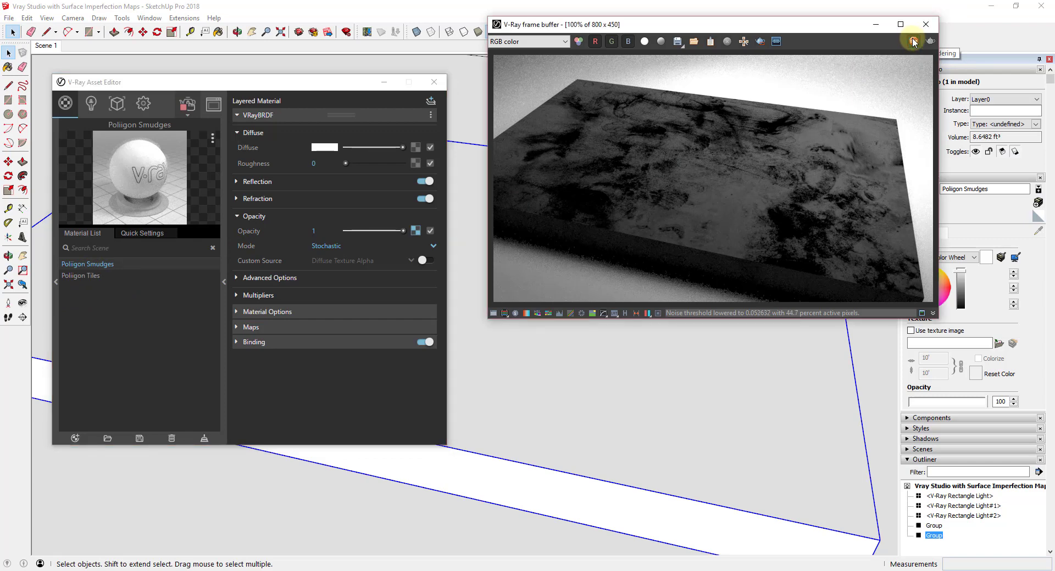
pyautogui.click(913, 42)
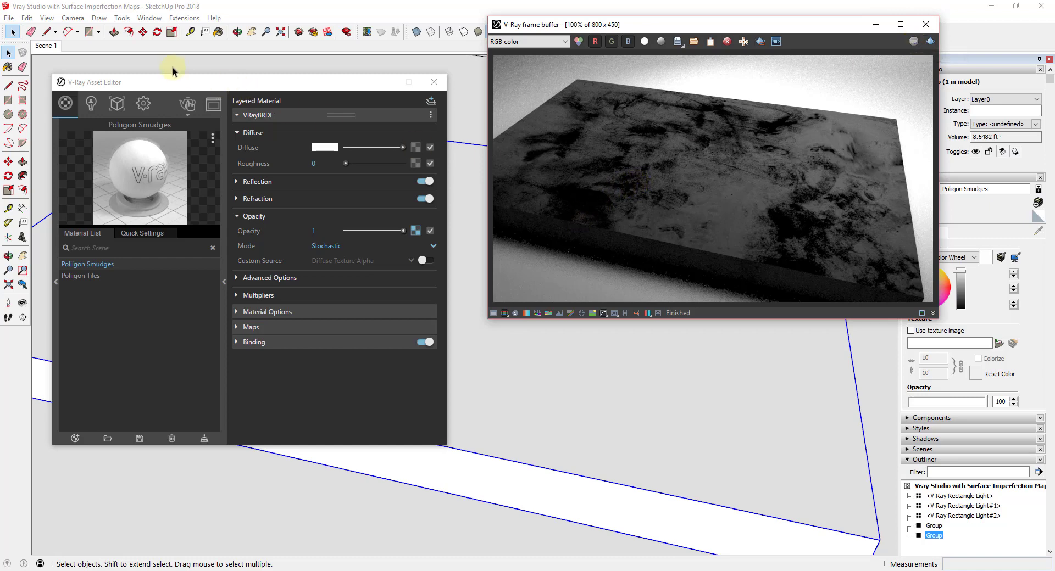
pyautogui.click(9, 18)
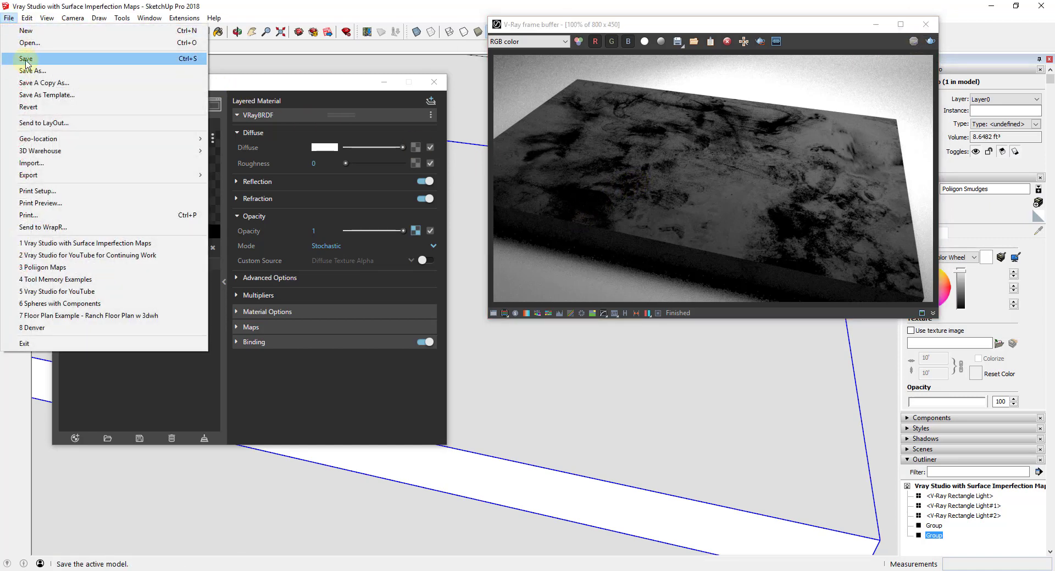
pyautogui.click(39, 67)
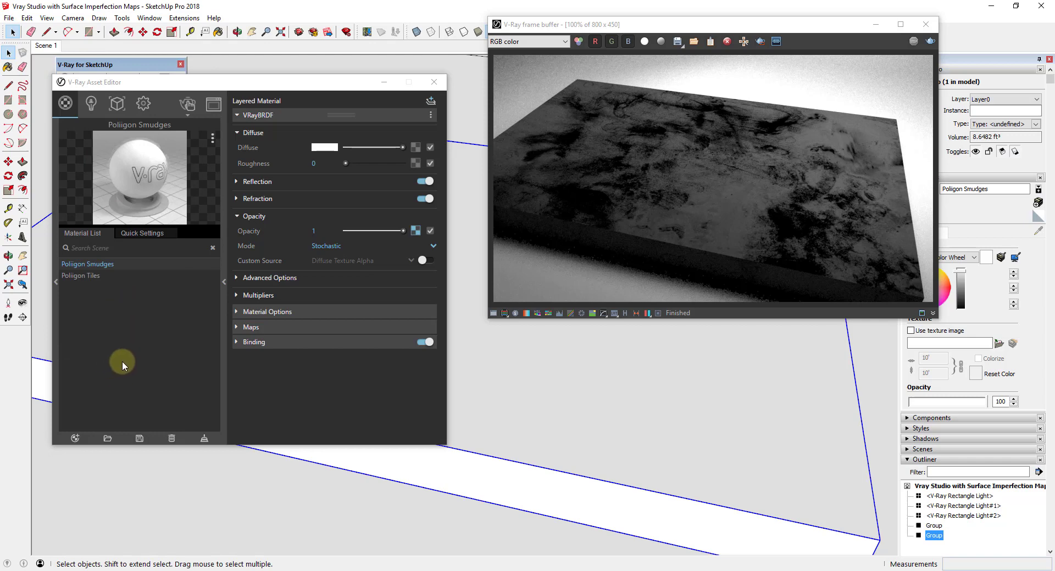
# Create a new Blend material and rename it as SmudgeTile Combination.
pyautogui.click(75, 438)
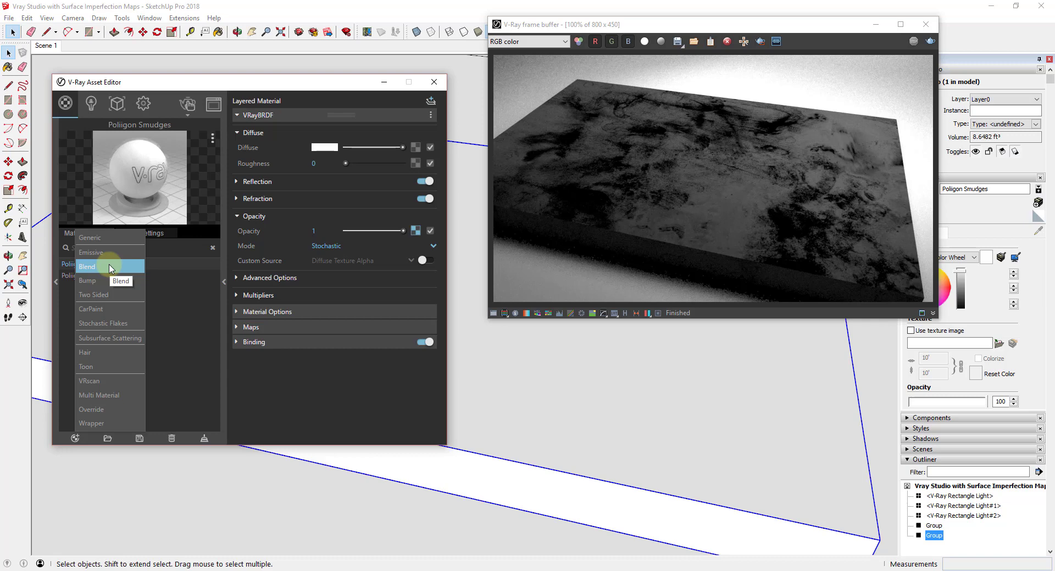
pyautogui.click(111, 267)
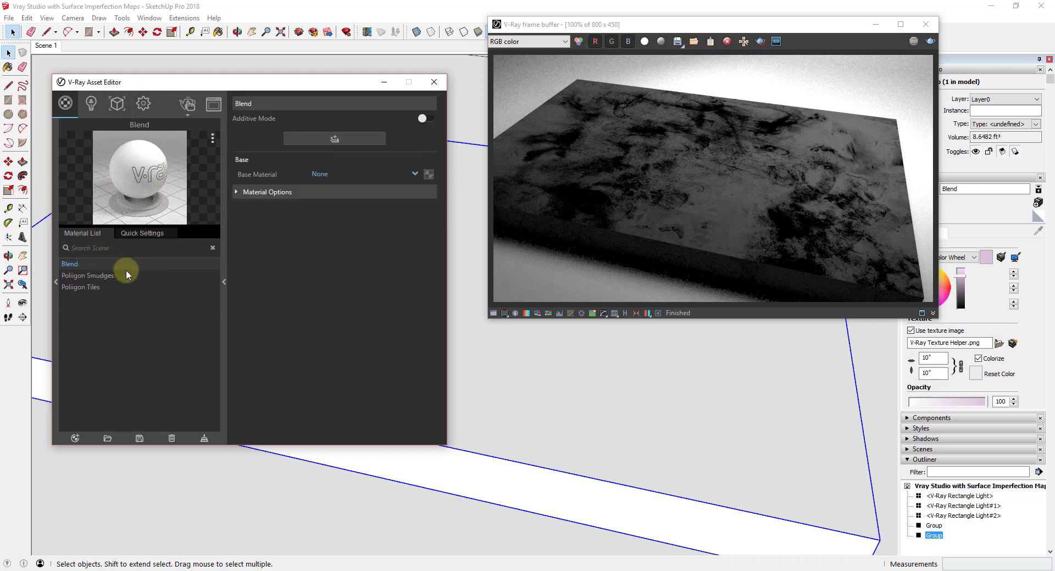
pyautogui.rightClick(73, 264)
pyautogui.click(104, 318)
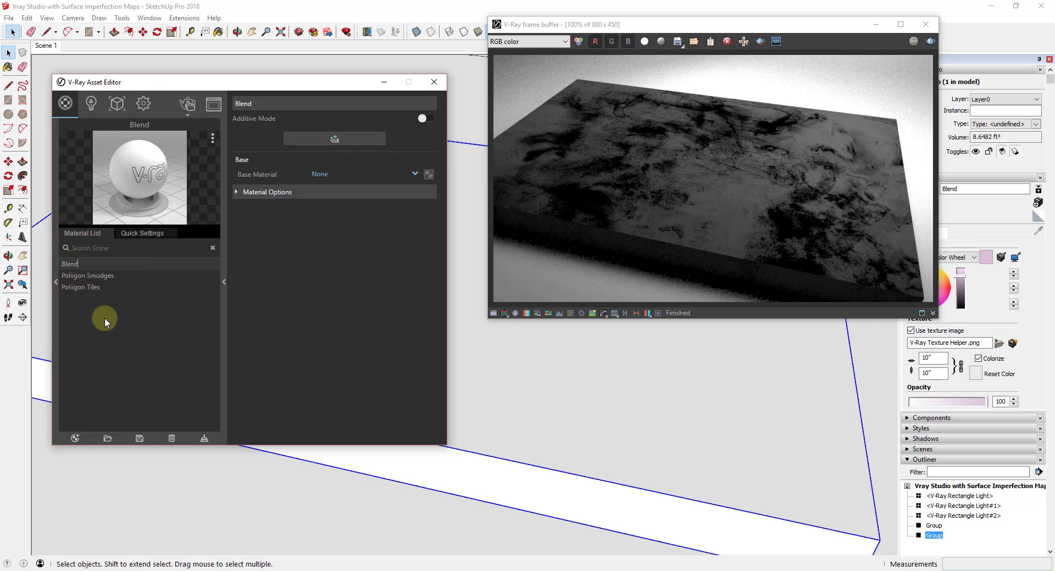
pyautogui.press('BackSpace')
pyautogui.write('Smudge1')
pyautogui.write('ile Combineation')
pyautogui.press('Return')
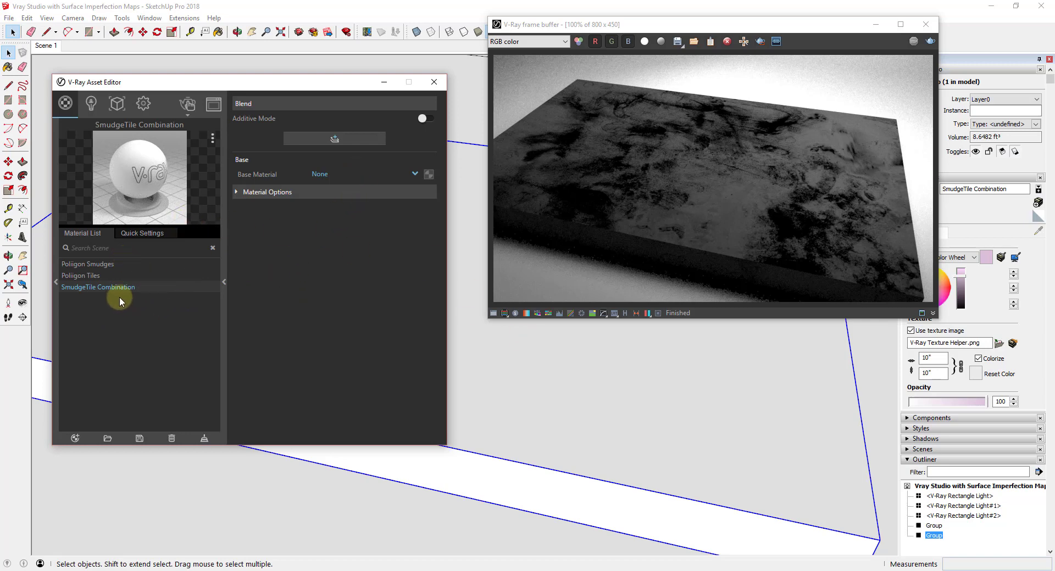
# Apply the SmudgeTile Combination material to the selected slab group.
pyautogui.rightClick(135, 184)
pyautogui.click(160, 212)
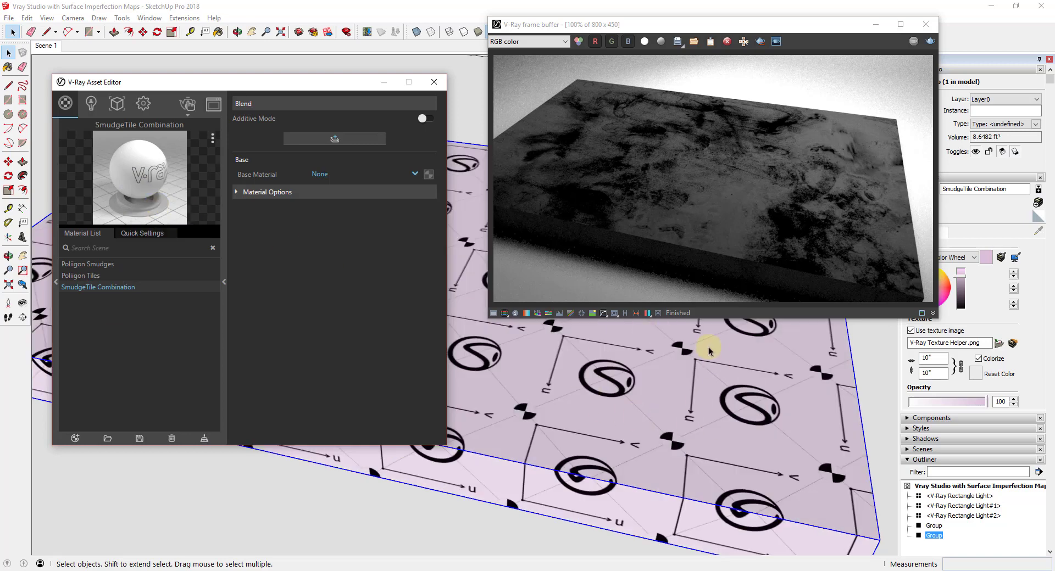
pyautogui.click(631, 421)
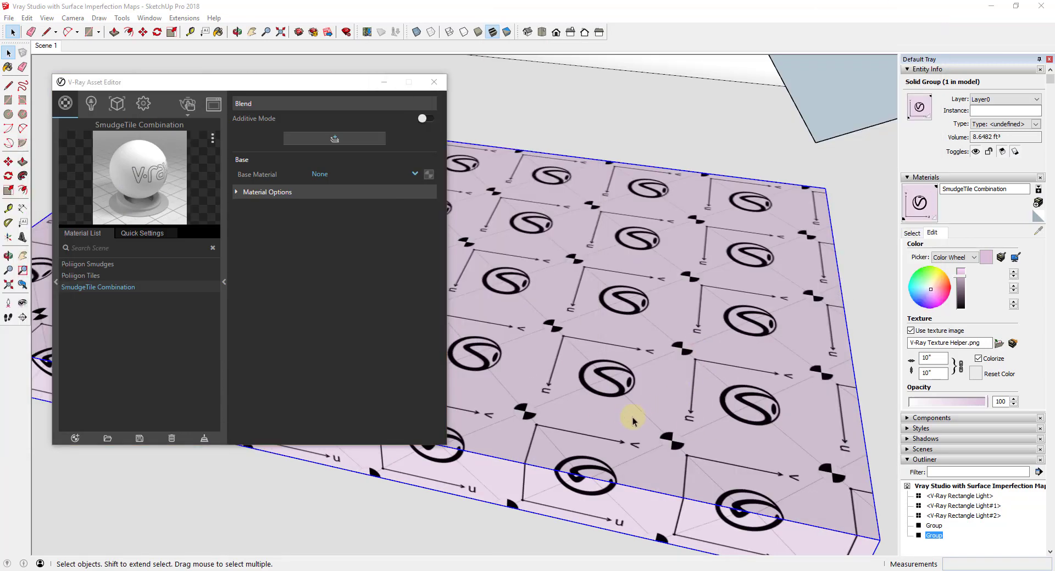
# Set the base material of the SmudgeTile Combination blend to Poliigon Tiles.
pyautogui.moveTo(632, 421); pyautogui.dragTo(690, 306, button='middle')
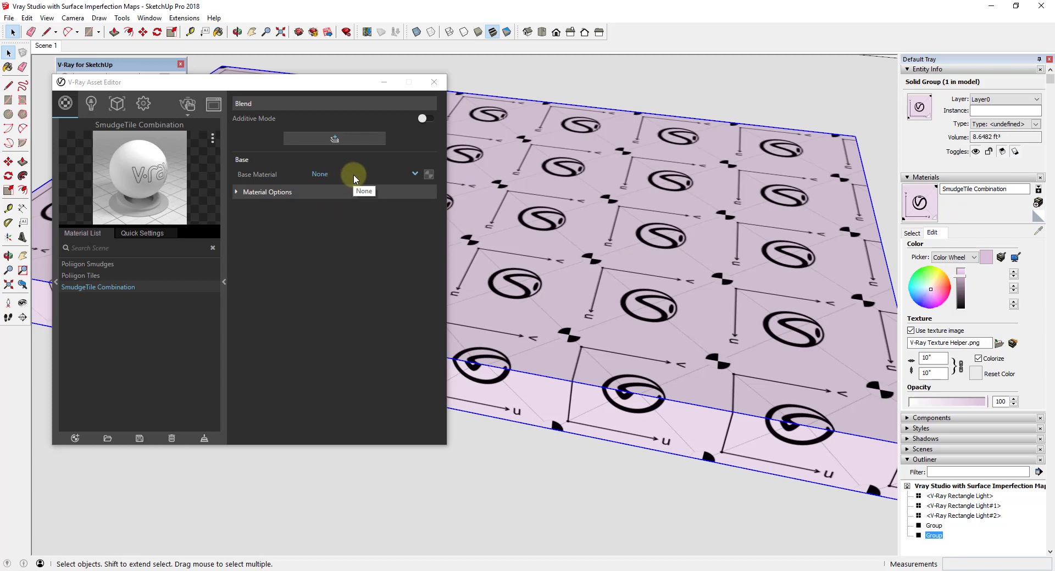
pyautogui.click(407, 172)
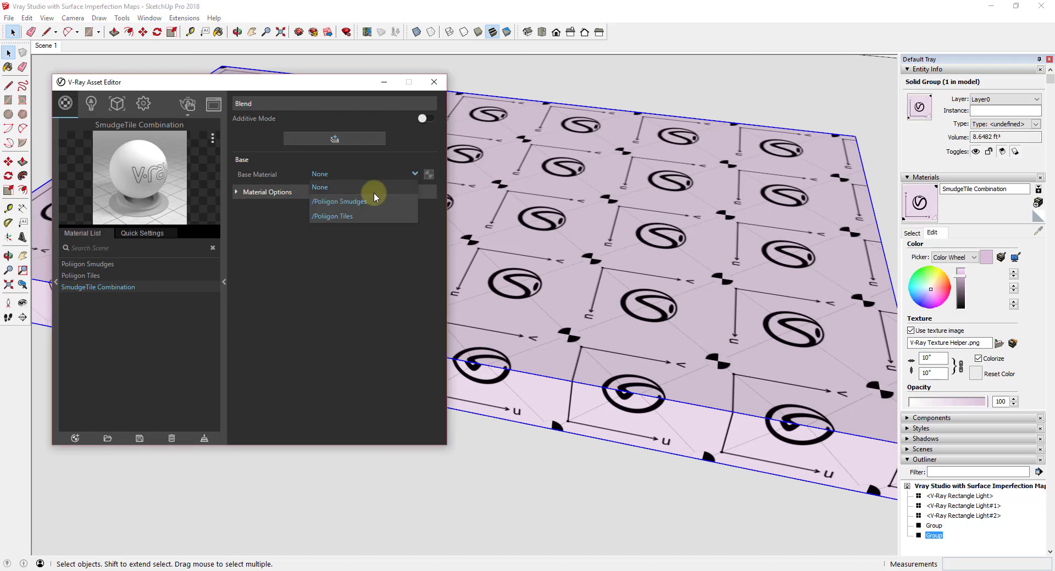
pyautogui.click(349, 216)
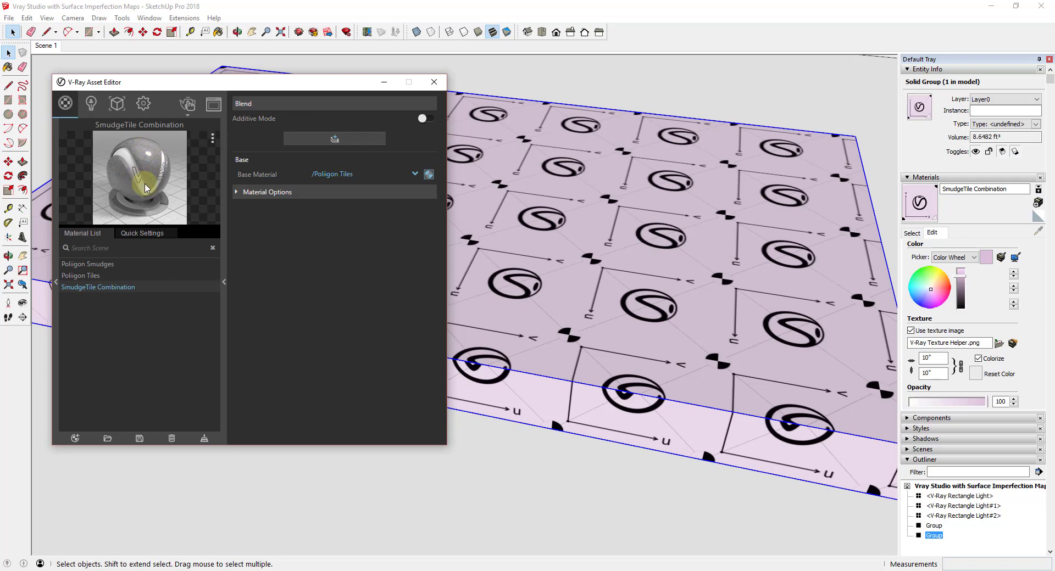
# Preview the slab with only the tile base in the interactive render and stop the render.
pyautogui.moveTo(506, 170); pyautogui.dragTo(892, 58)
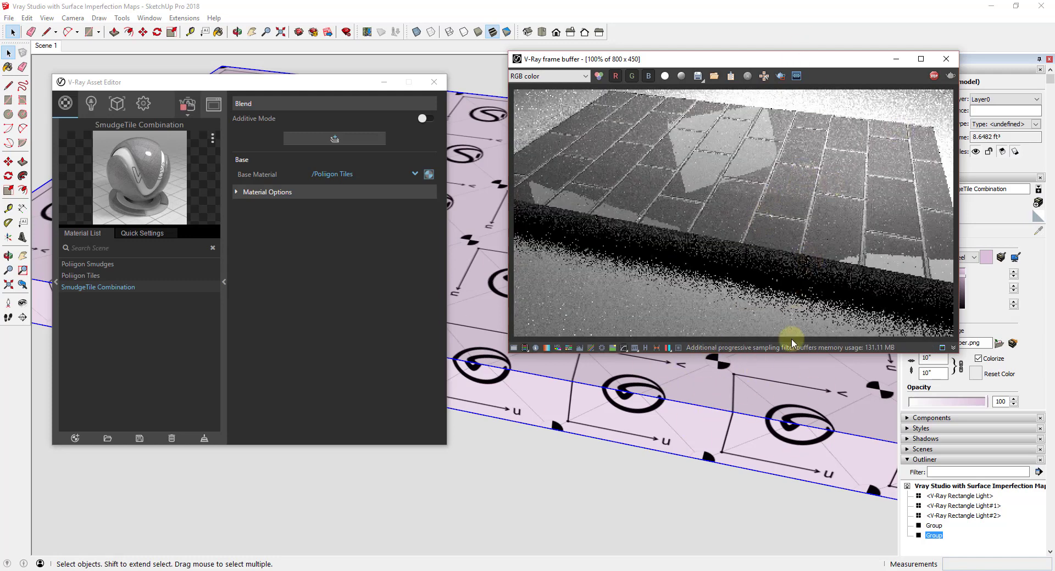
pyautogui.moveTo(776, 395)
pyautogui.mouseDown(button='middle')
pyautogui.moveTo(777, 430)
pyautogui.moveTo(707, 206)
pyautogui.mouseUp(button='middle')
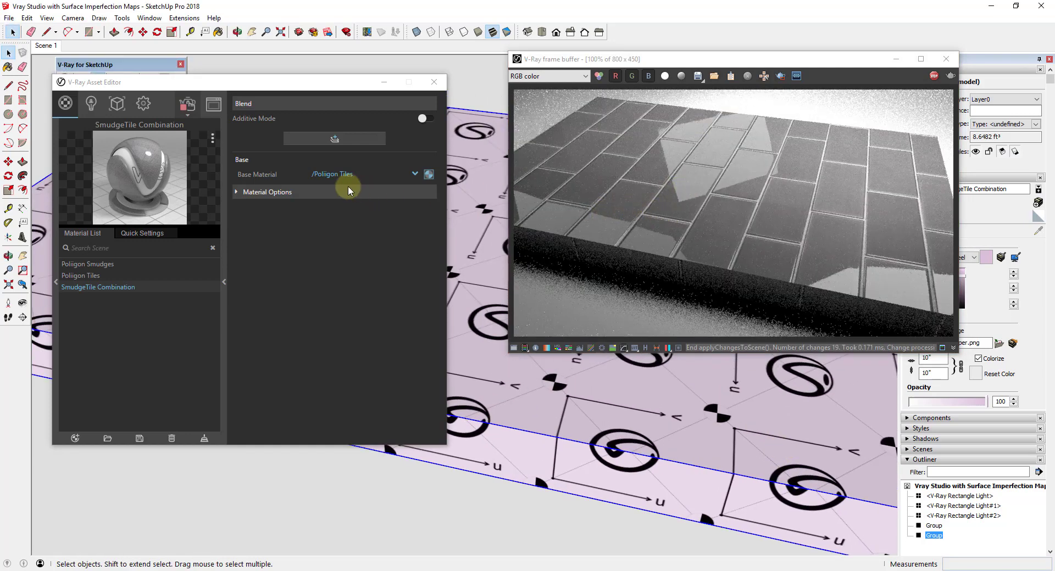
pyautogui.click(934, 77)
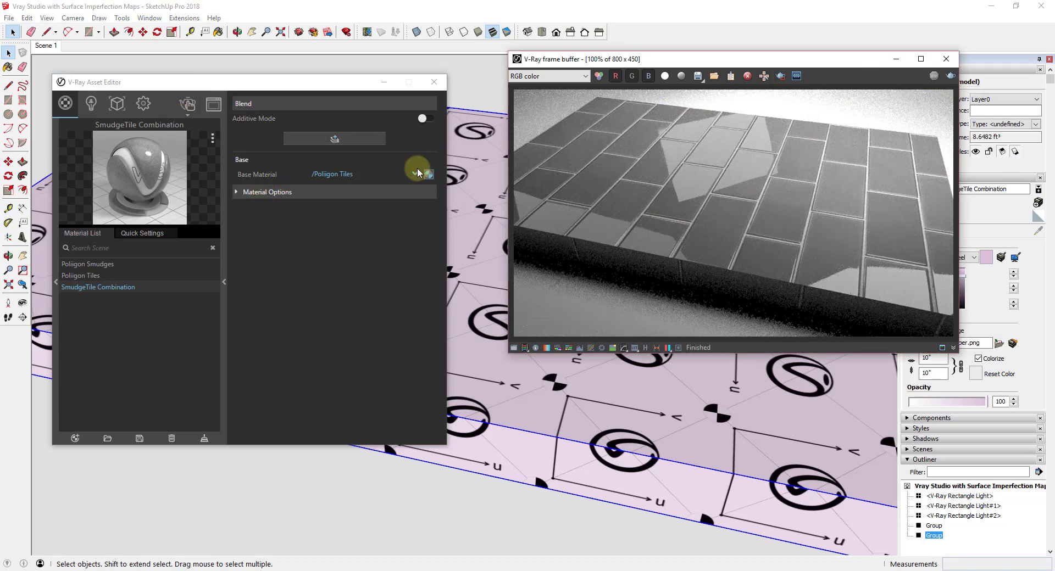
# Add a coat layer to the SmudgeTile Combination blend and assign Poliigon Smudges as its material.
pyautogui.click(347, 142)
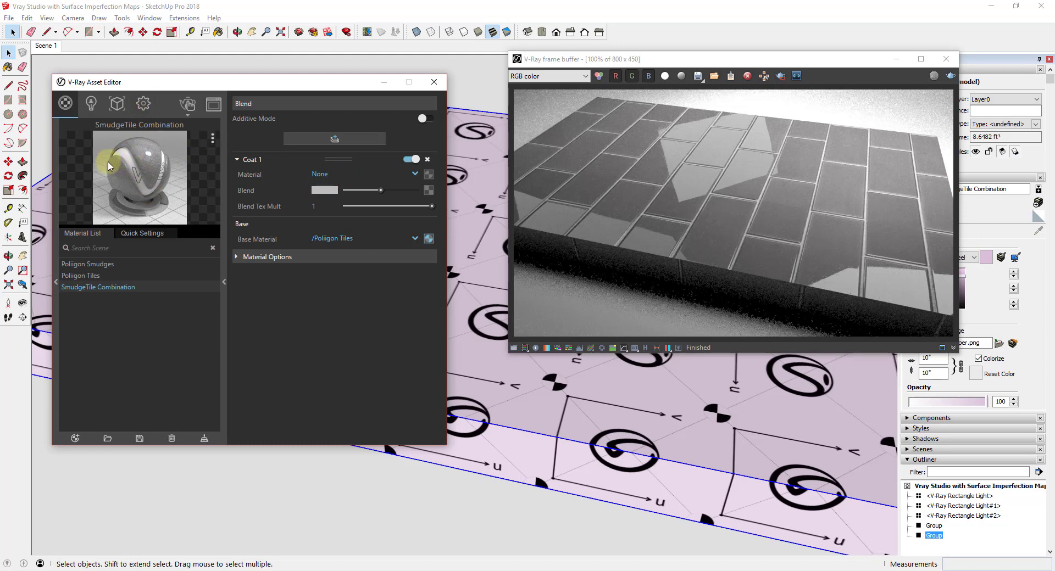
pyautogui.click(335, 174)
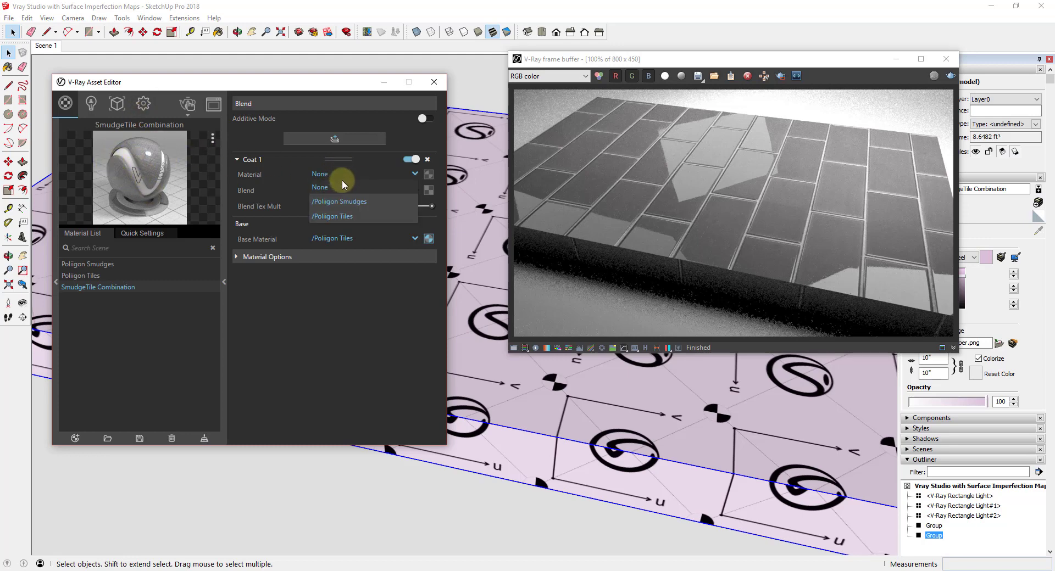
pyautogui.click(352, 201)
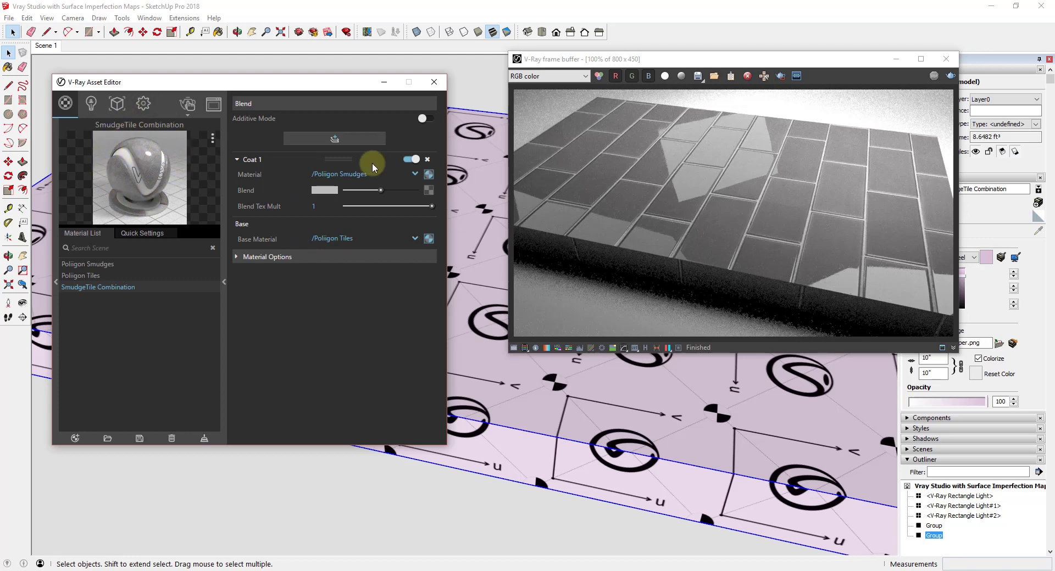
# Restart the interactive render and examine the smudge coat on the tile surface and its reflections up close.
pyautogui.click(950, 75)
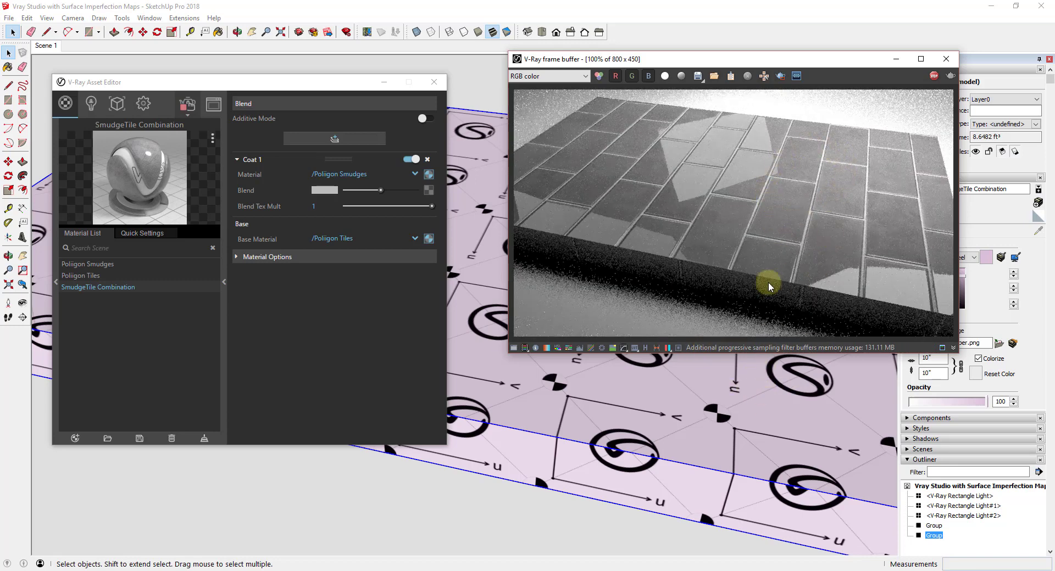
pyautogui.scroll(2, 607, 358)
pyautogui.scroll(2, 480, 170)
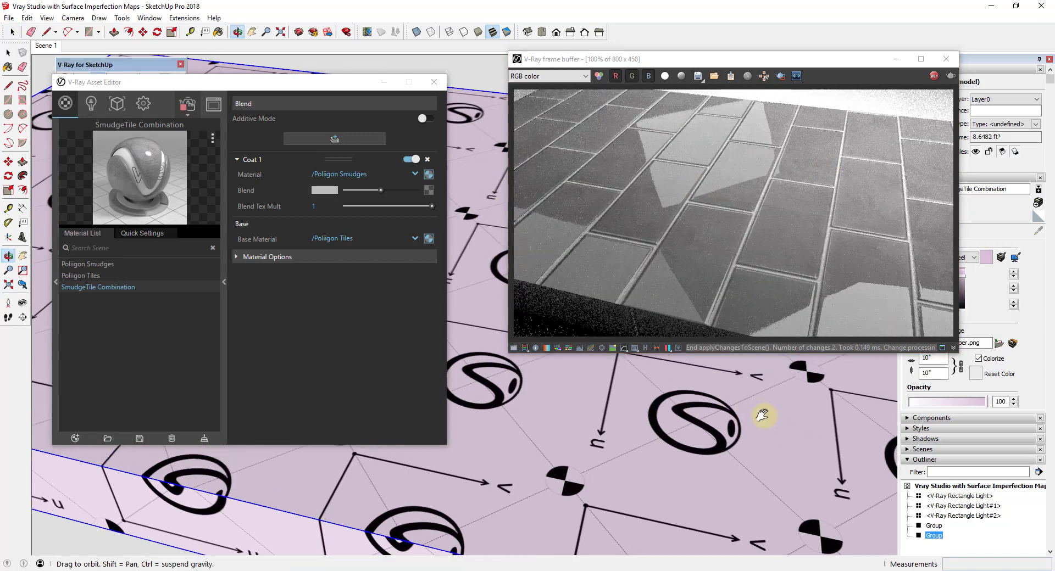
pyautogui.keyDown('shift'); pyautogui.moveTo(760, 414); pyautogui.dragTo(744, 440, button='middle'); pyautogui.keyUp('shift')
pyautogui.scroll(1, 640, 435)
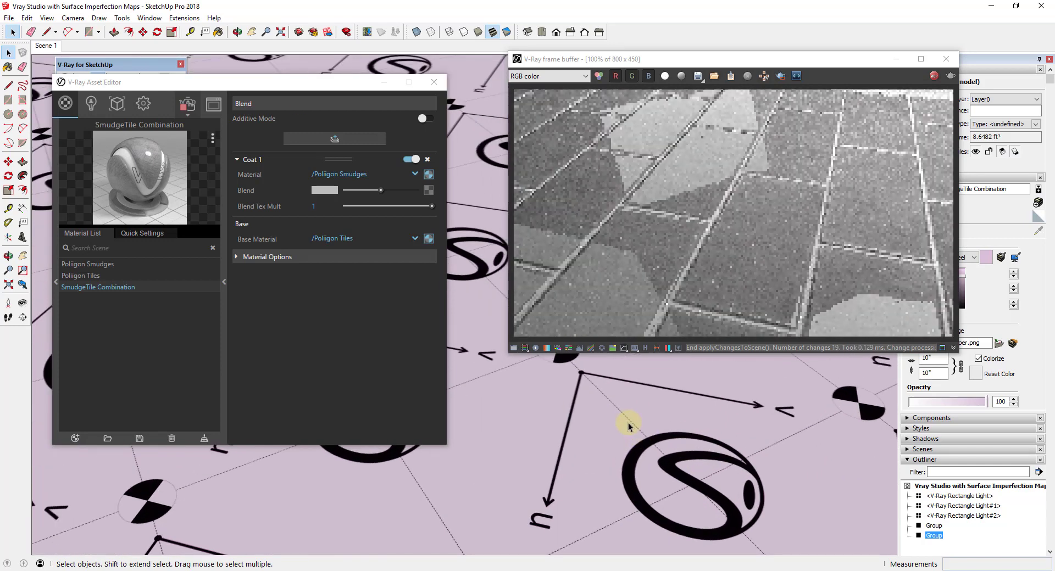
pyautogui.scroll(2, 626, 421)
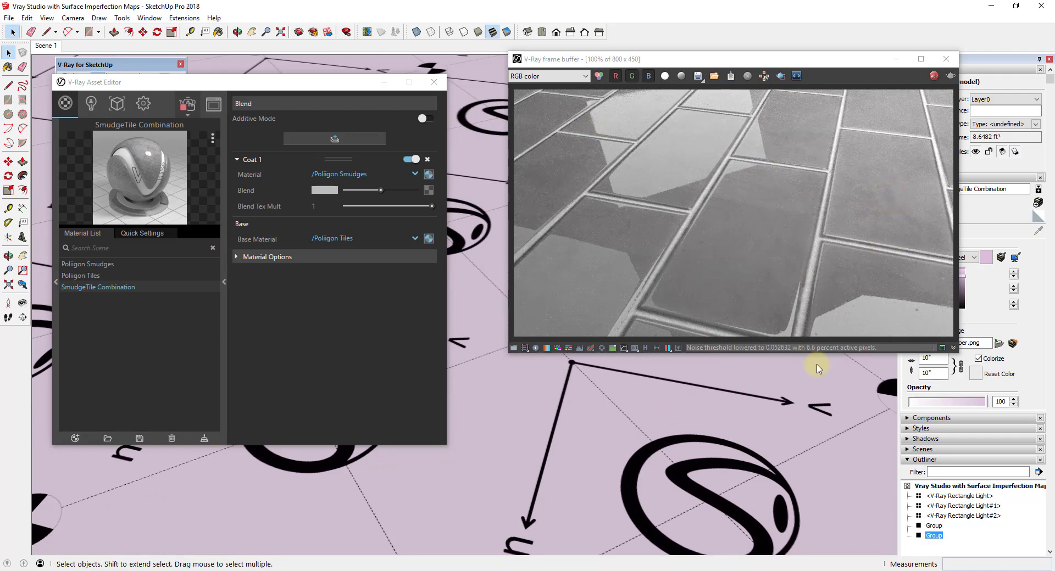
pyautogui.press('o')
pyautogui.moveTo(787, 463); pyautogui.dragTo(723, 426)
pyautogui.press('space')
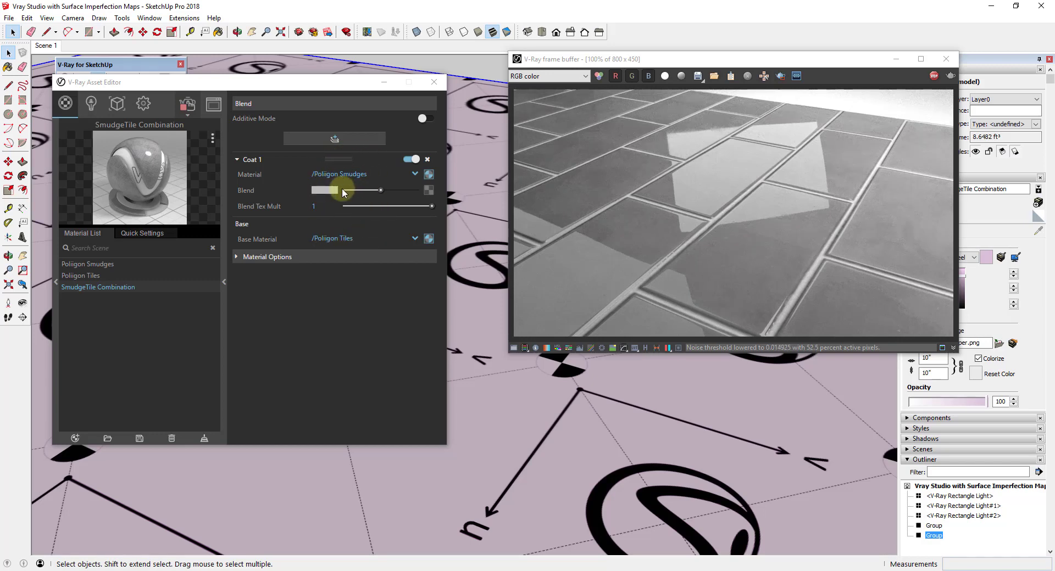
# In the color correction of the Poliigon Smudges opacity map, set the brightness to -0.737 and the contrast to 1.113.
pyautogui.click(429, 175)
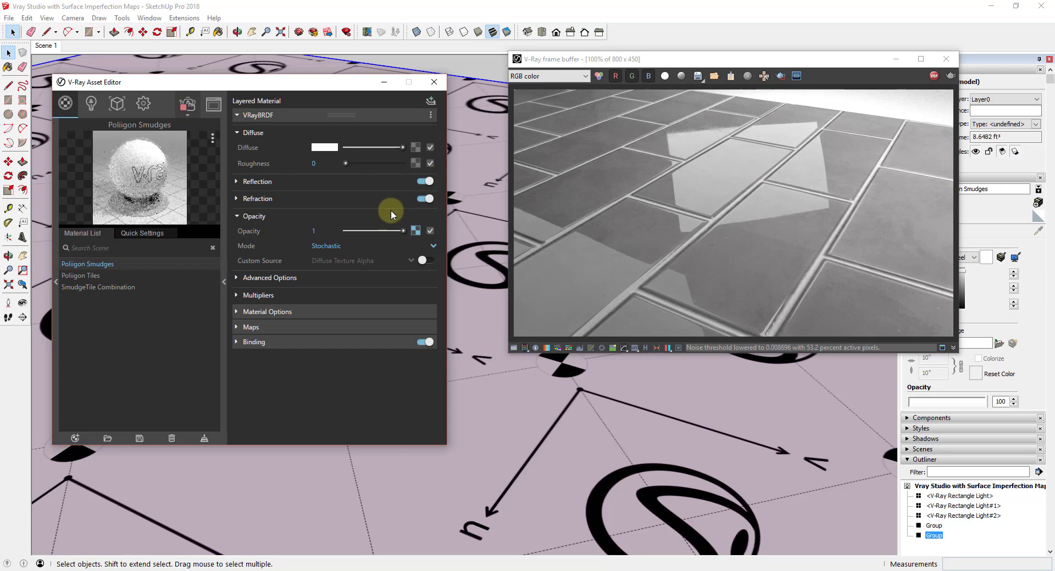
pyautogui.click(96, 289)
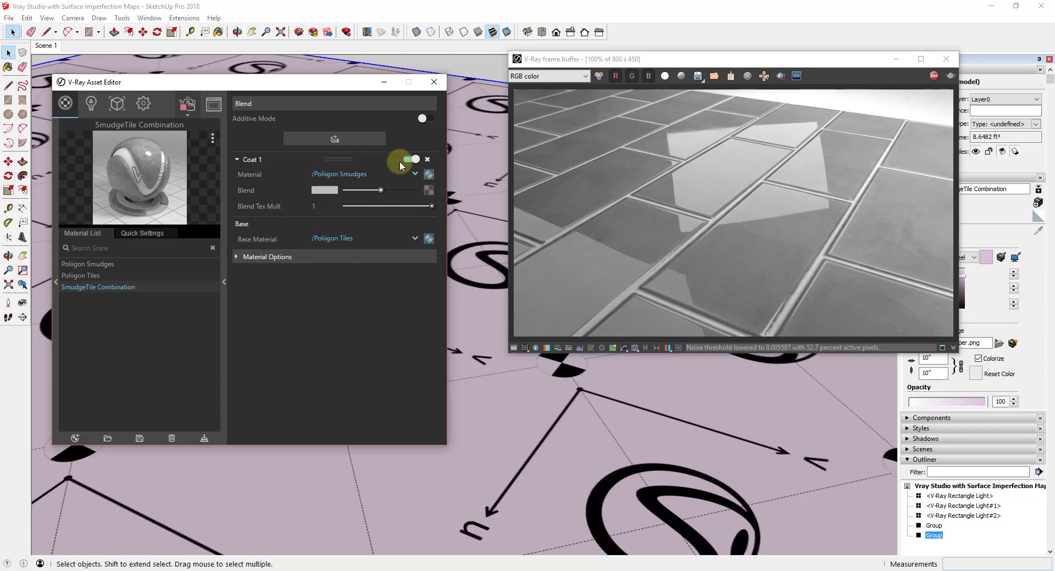
pyautogui.click(429, 174)
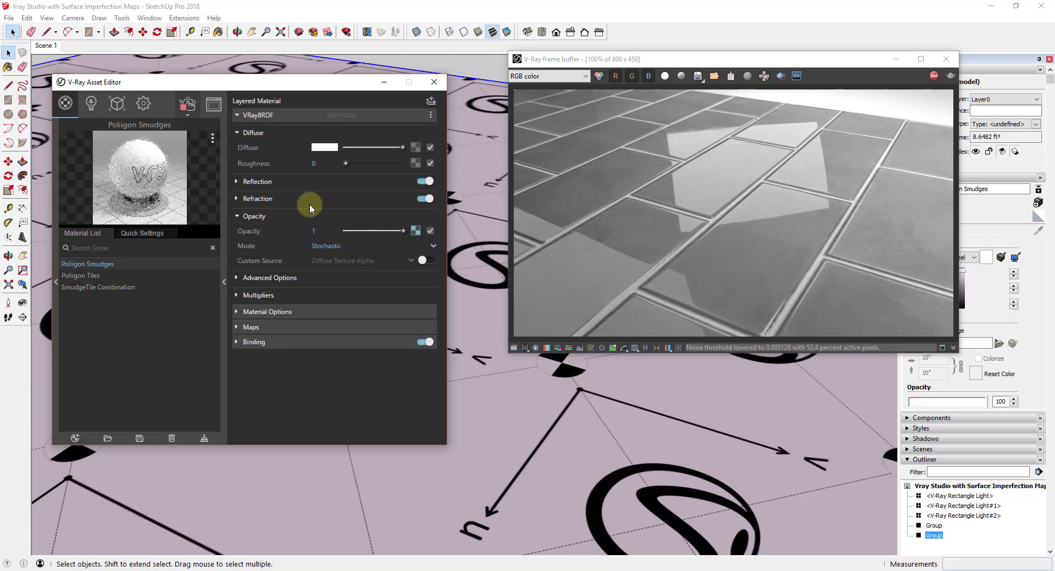
pyautogui.click(416, 230)
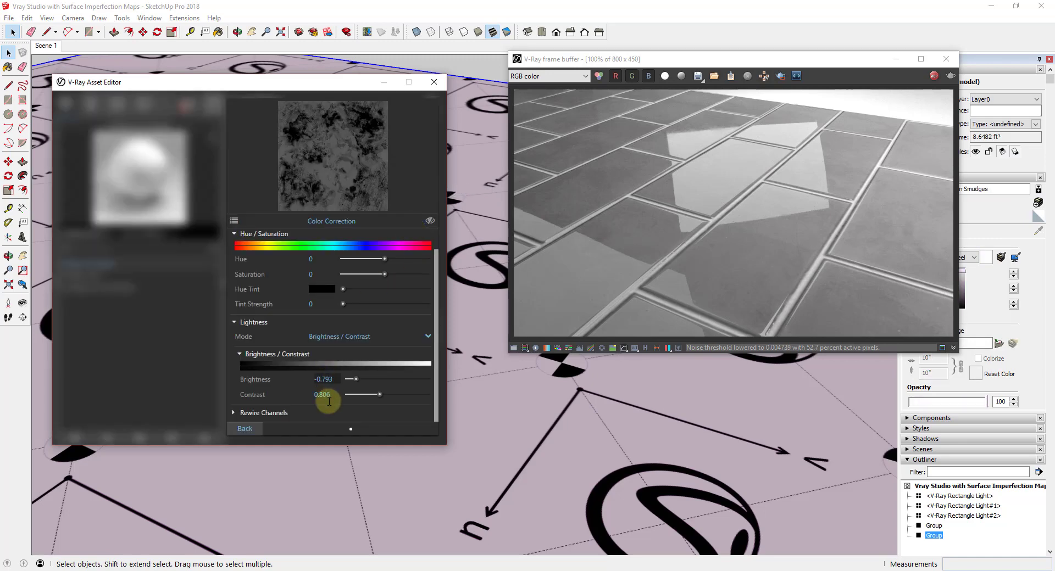
pyautogui.moveTo(356, 380); pyautogui.dragTo(361, 379)
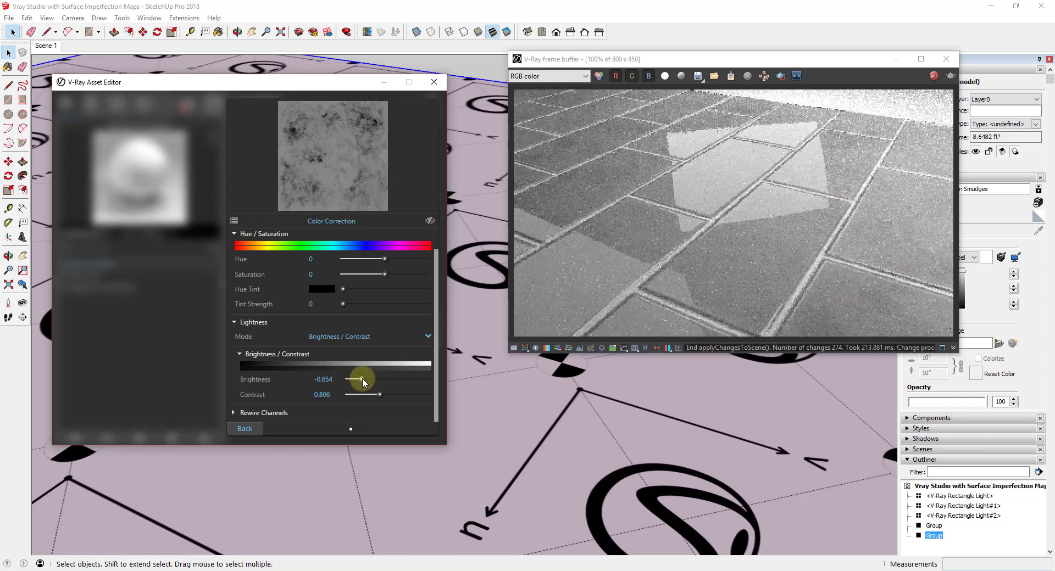
pyautogui.moveTo(361, 379); pyautogui.dragTo(371, 378)
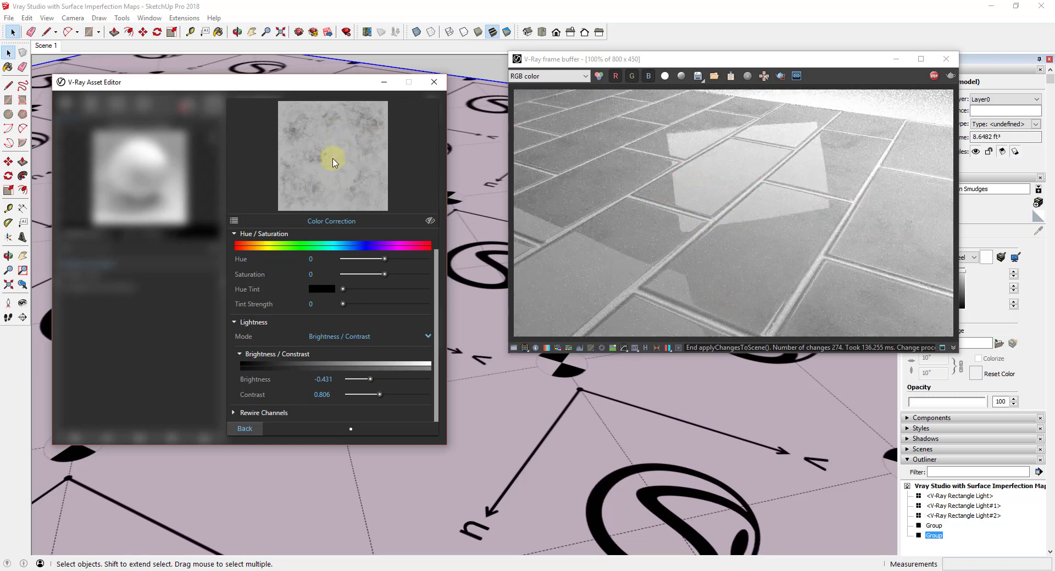
pyautogui.moveTo(370, 379)
pyautogui.mouseDown()
pyautogui.moveTo(388, 396)
pyautogui.moveTo(373, 396)
pyautogui.mouseUp()
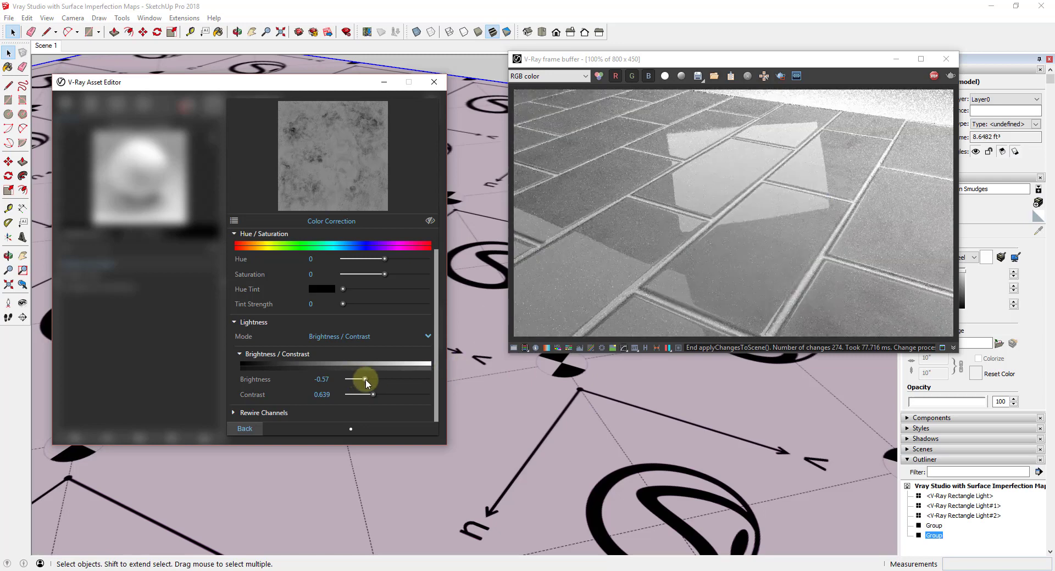
pyautogui.moveTo(365, 379); pyautogui.dragTo(354, 379)
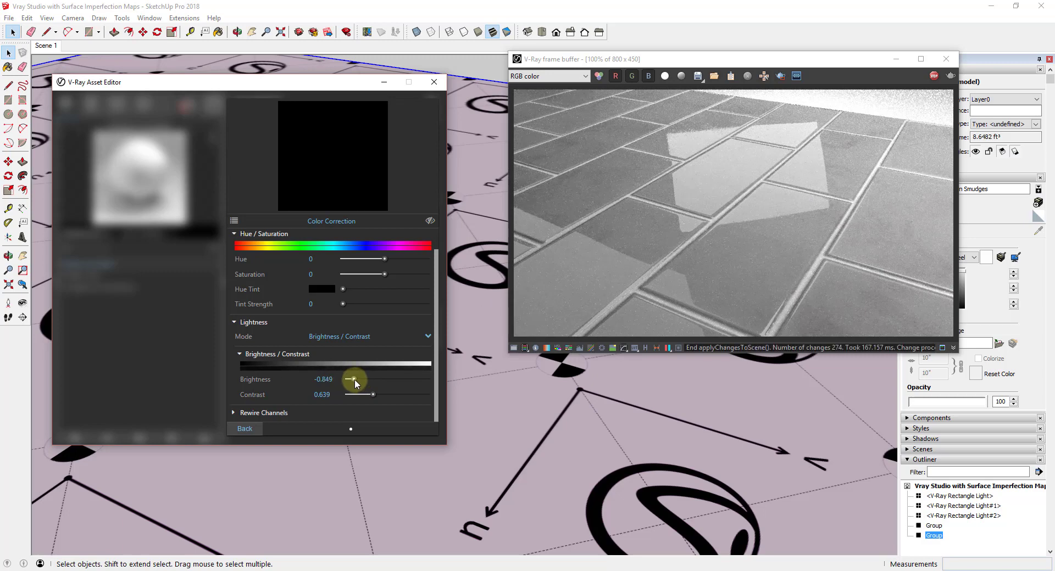
pyautogui.moveTo(354, 380); pyautogui.dragTo(358, 379)
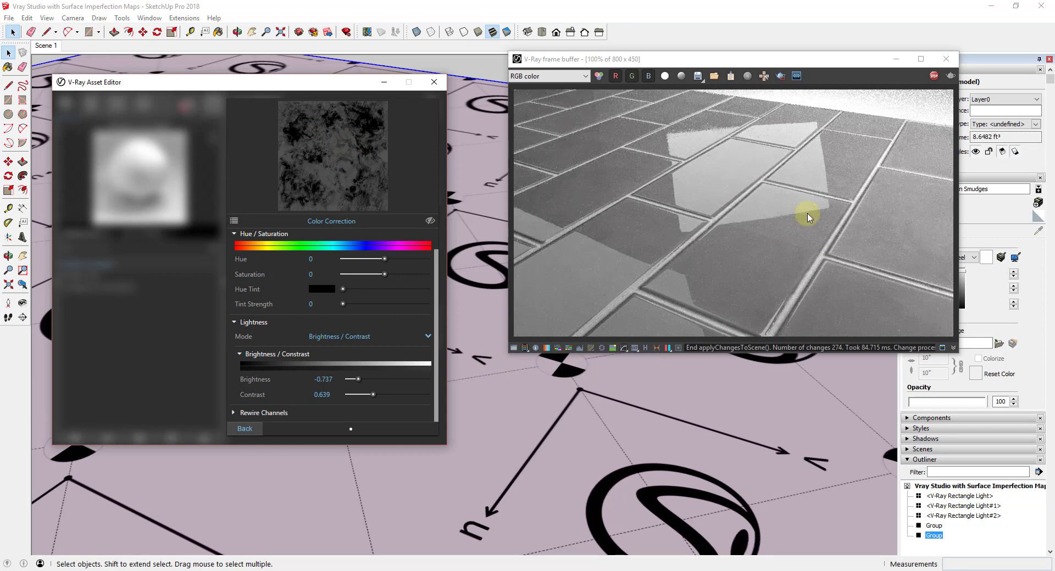
pyautogui.moveTo(374, 393); pyautogui.dragTo(393, 394)
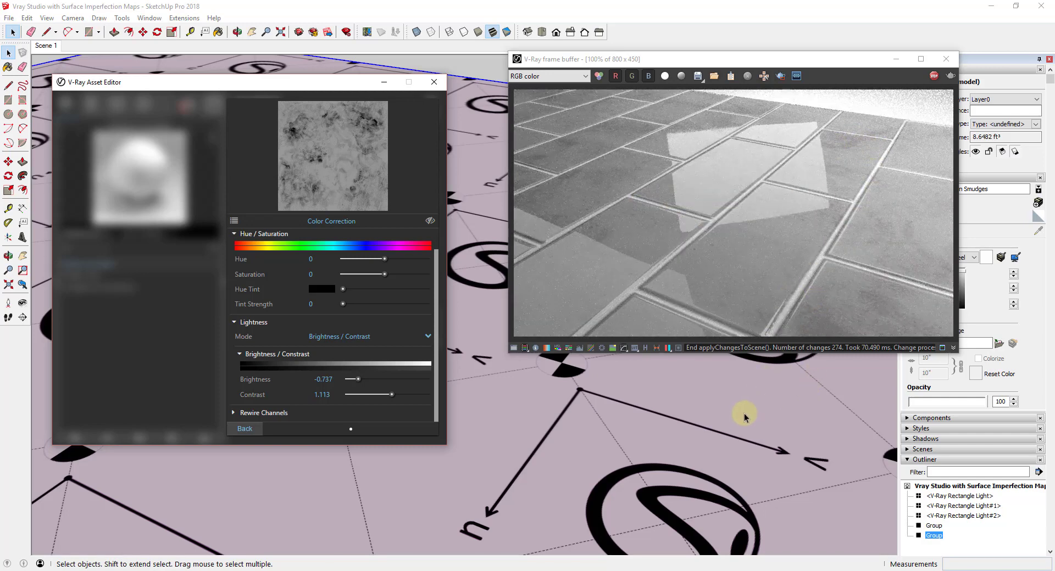
pyautogui.moveTo(744, 417); pyautogui.dragTo(718, 405, button='middle')
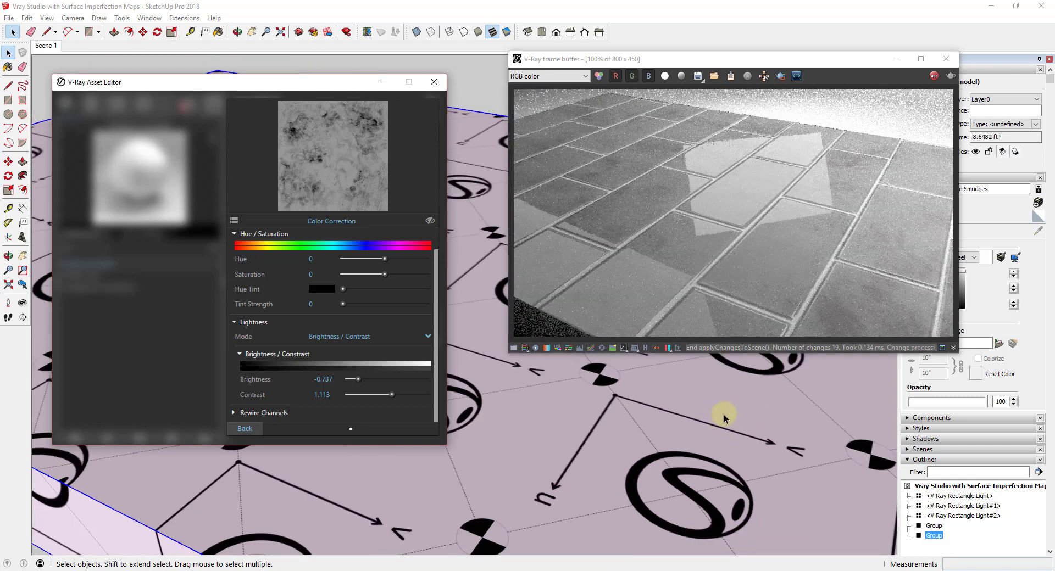